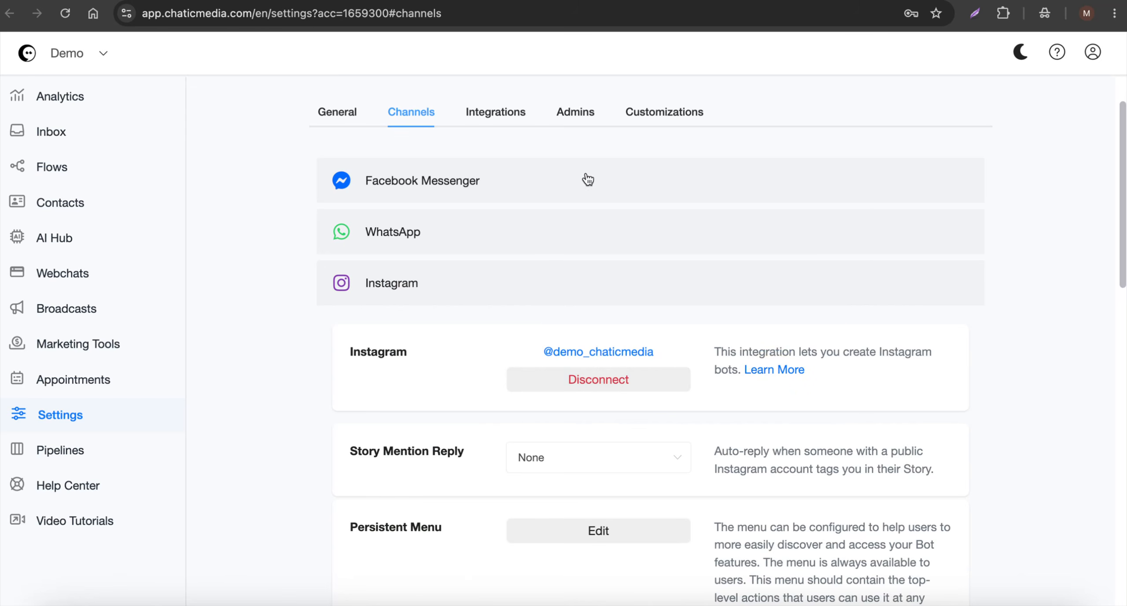
# Read the Instagram DM Automation help guide through its access permissions and the account connection instructions
pyautogui.click(638, 1)
pyautogui.scroll(-9, 416, 303)
pyautogui.scroll(-15, 791, 332)
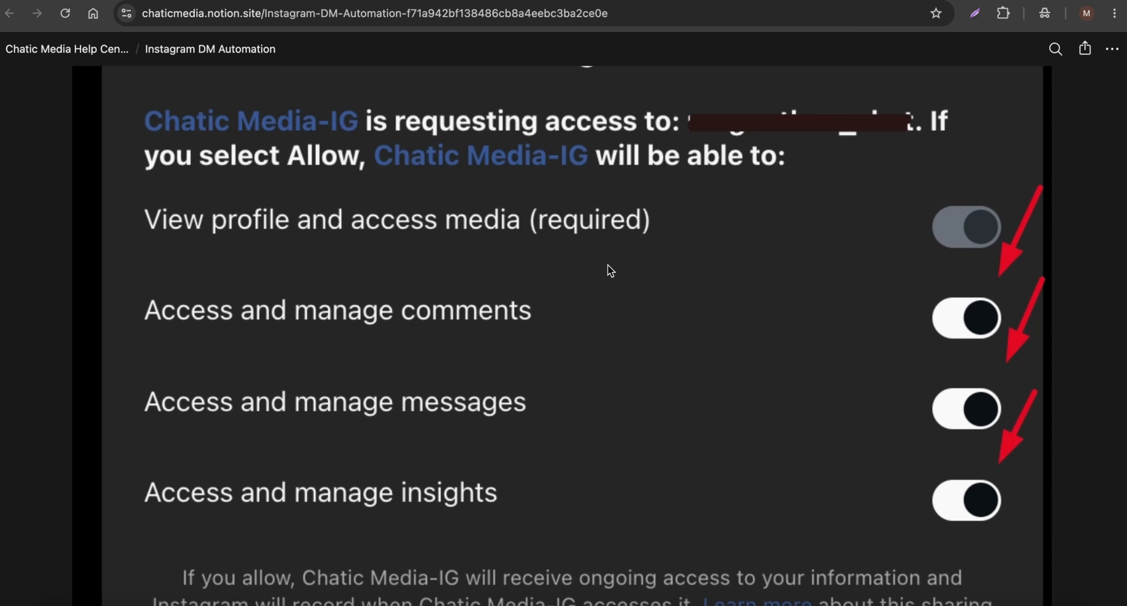
pyautogui.scroll(-15, 588, 403)
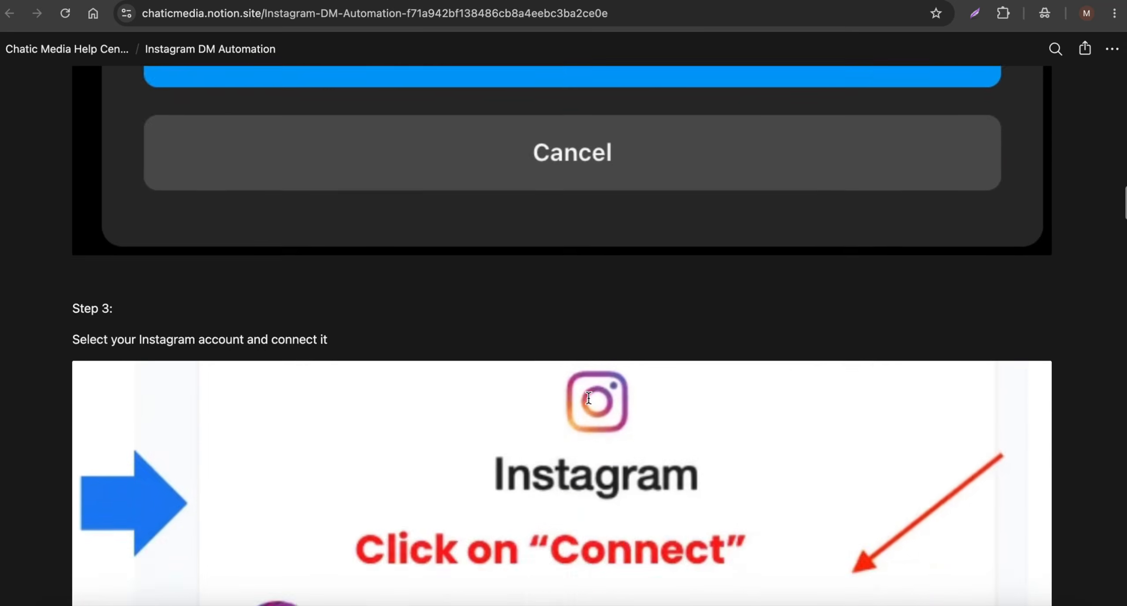
pyautogui.scroll(-2, 588, 396)
pyautogui.scroll(-6, 700, 400)
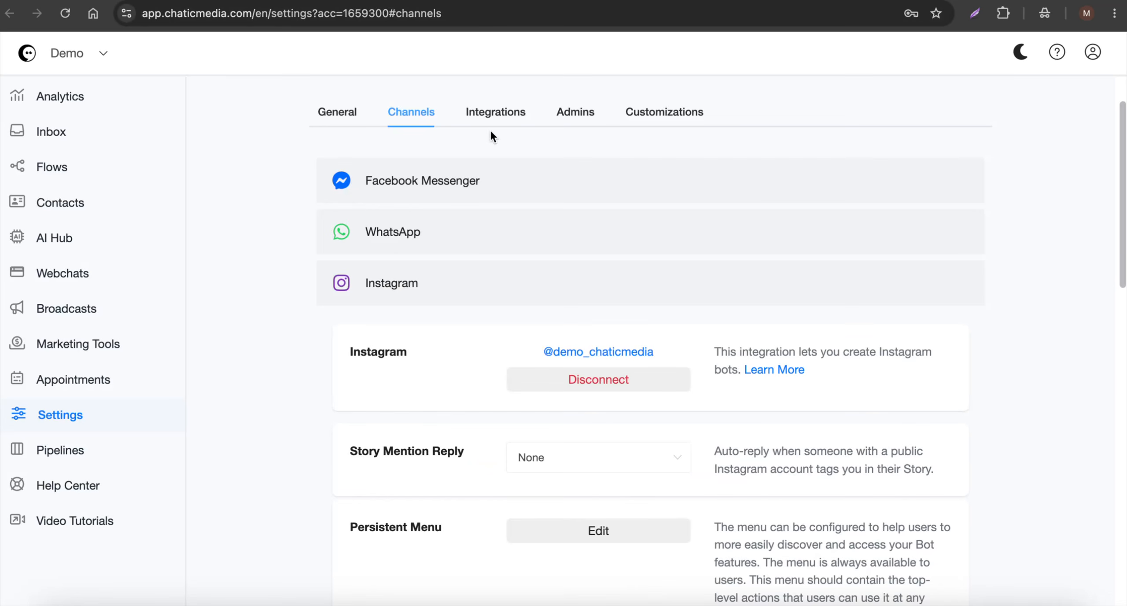
# Expand the WhatsApp channel settings and read the linked WhatsApp Automation guide with its video muted, covering setup options and per-message pricing
pyautogui.click(413, 294)
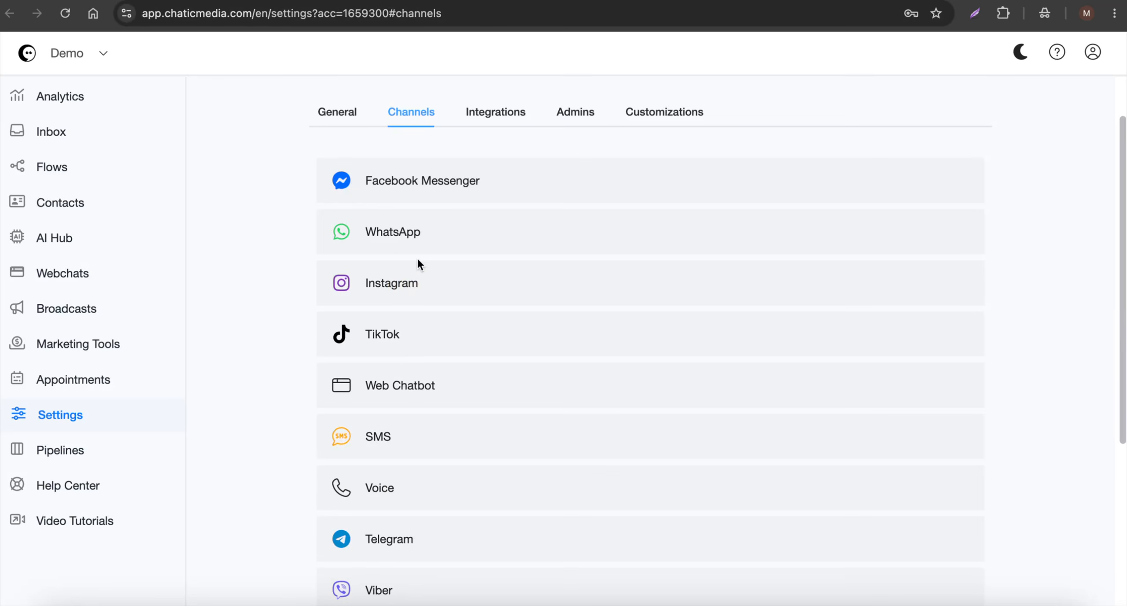
pyautogui.click(421, 234)
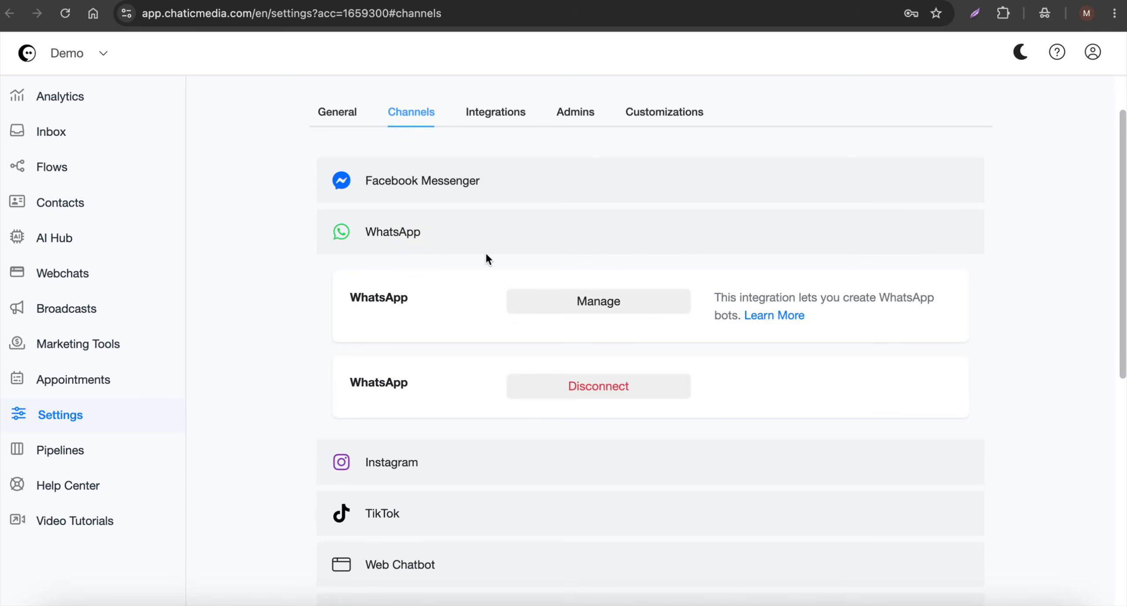
pyautogui.click(790, 318)
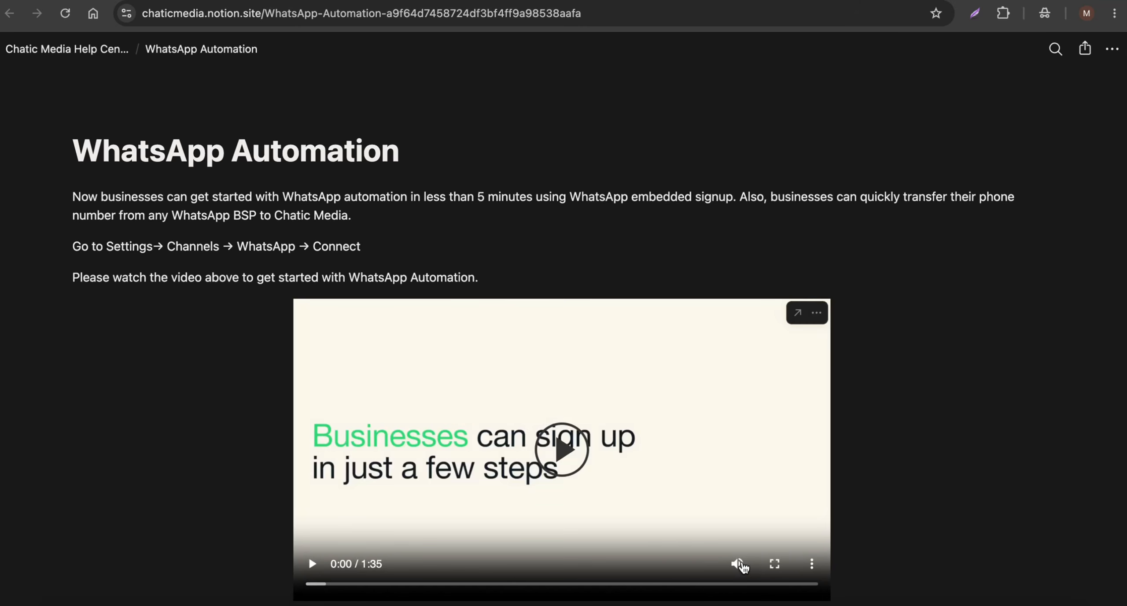
pyautogui.click(740, 563)
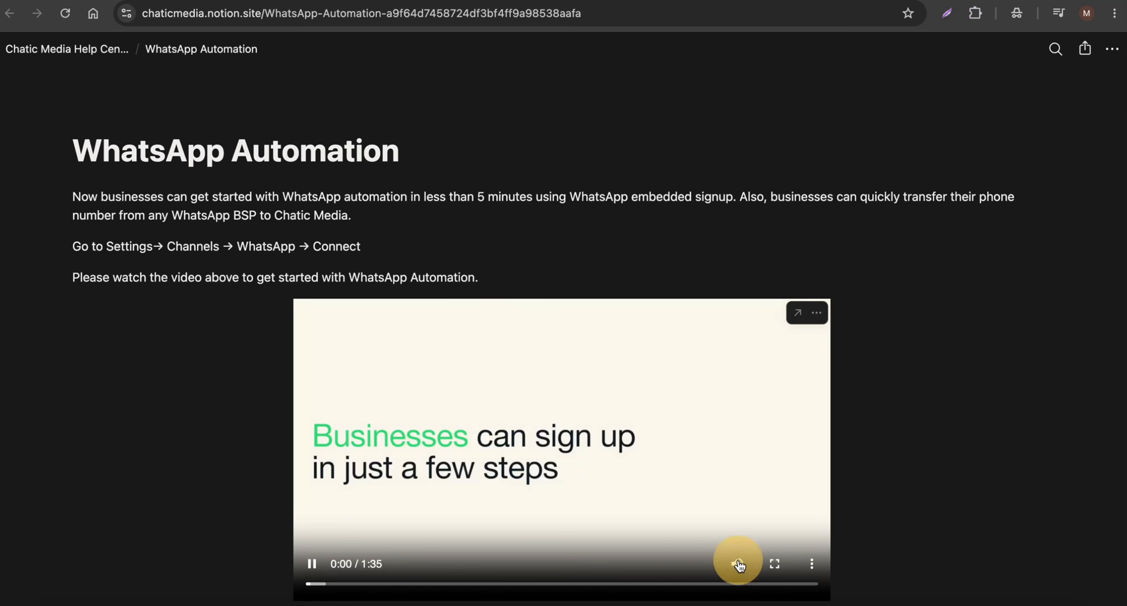
pyautogui.scroll(-10, 705, 540)
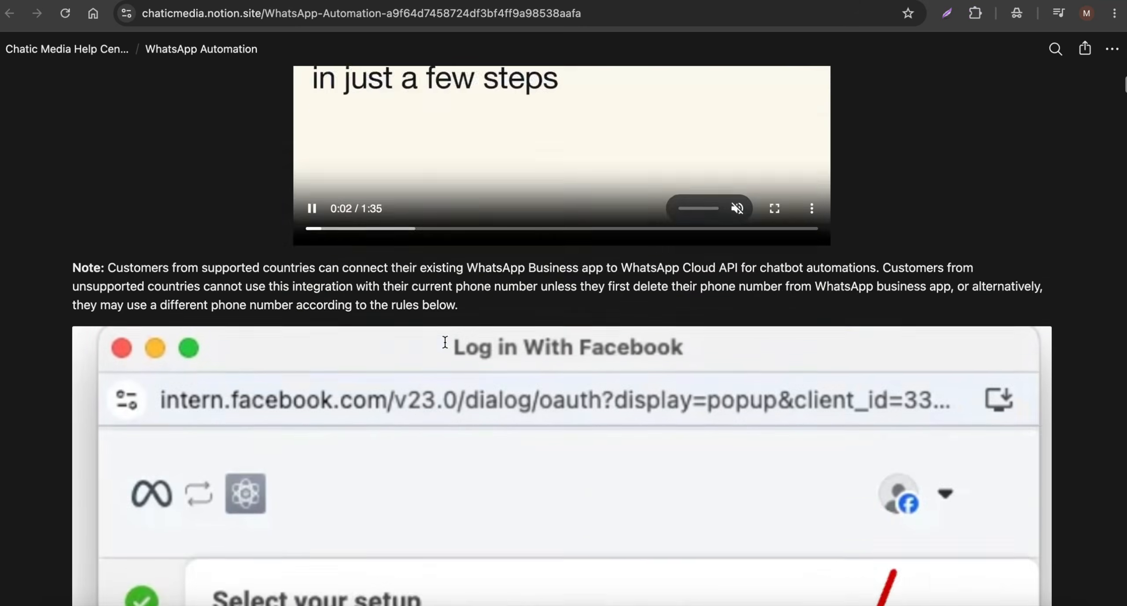
pyautogui.scroll(-4, 464, 482)
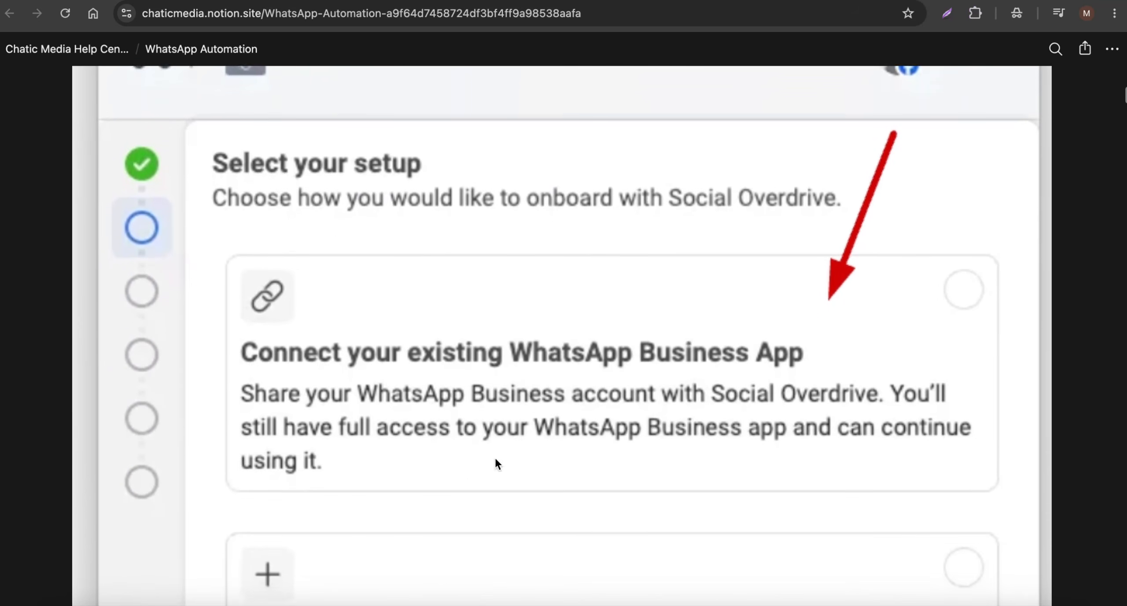
pyautogui.scroll(-10, 706, 352)
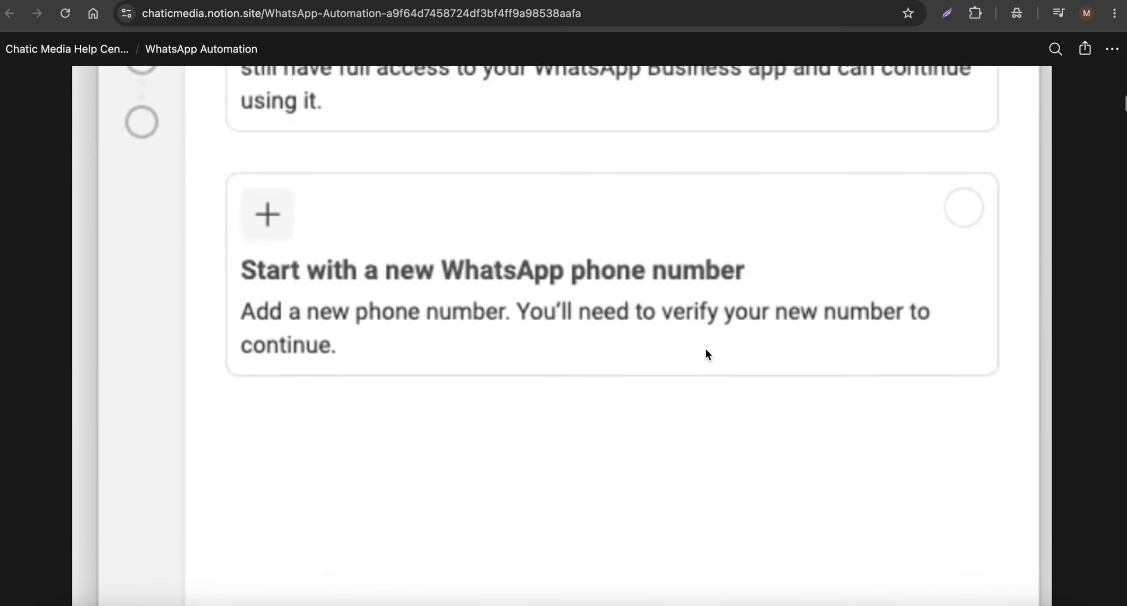
pyautogui.scroll(-10, 706, 349)
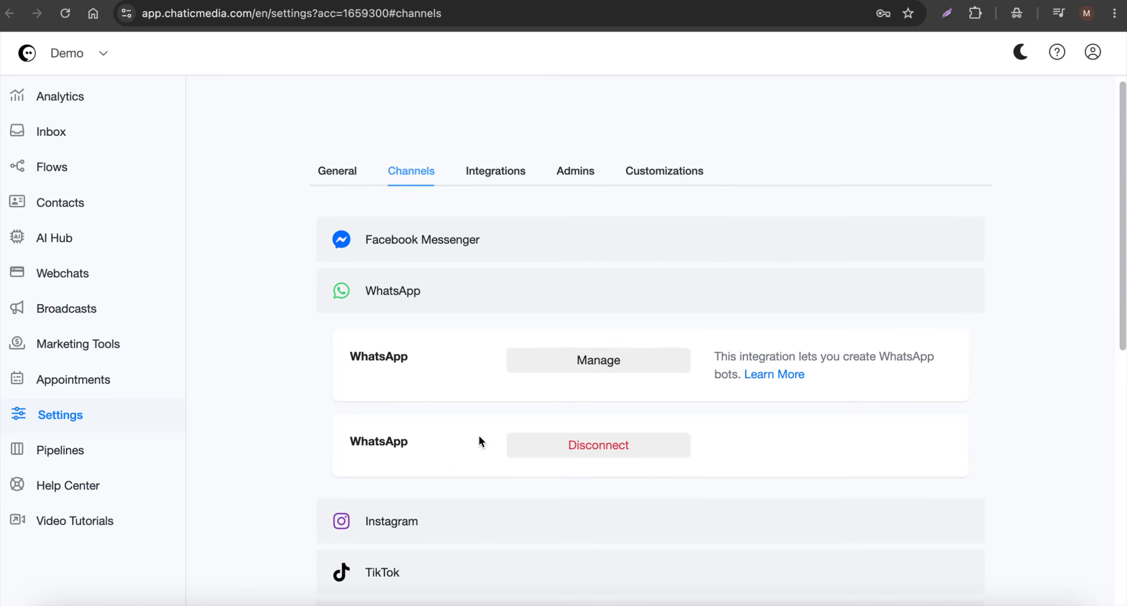
pyautogui.click(404, 290)
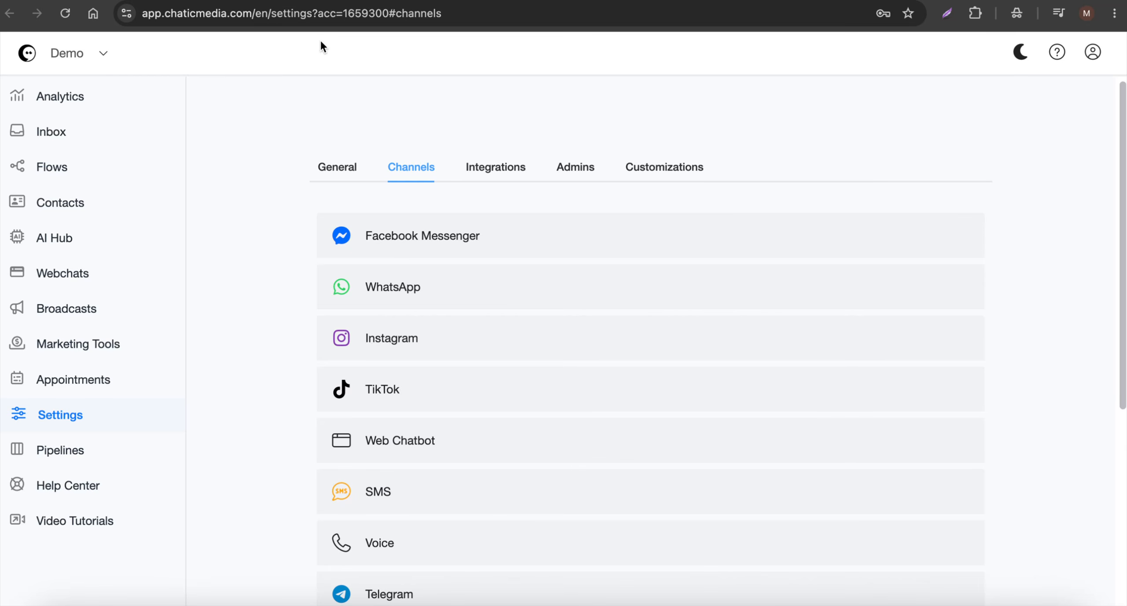
# Expand the OpenAI ChatGPT integration settings and read the linked guide on getting and connecting an API key
pyautogui.click(478, 166)
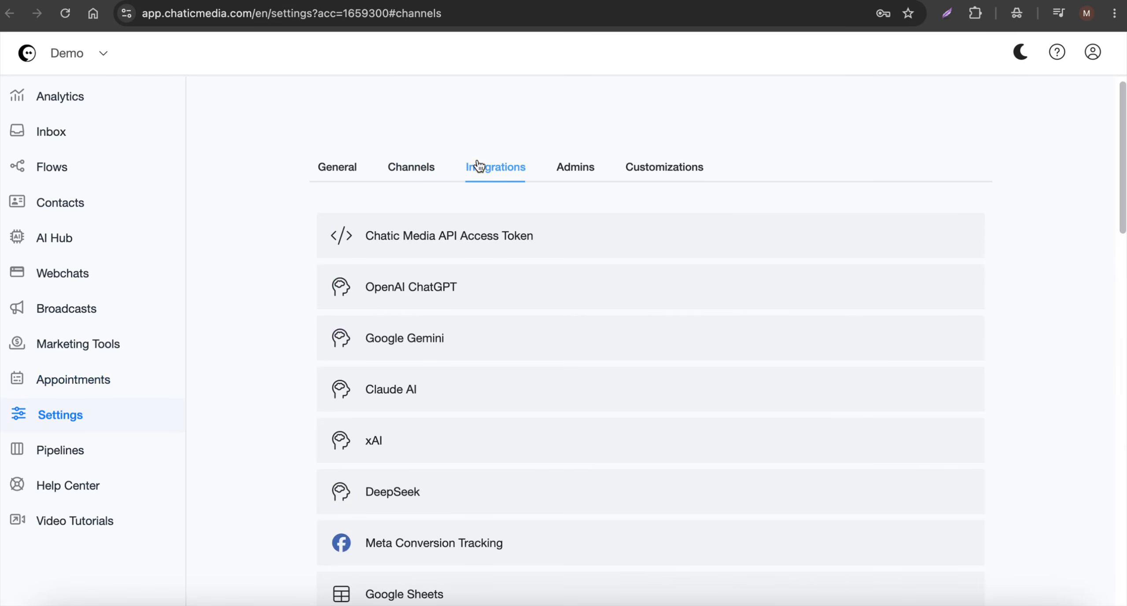
pyautogui.click(427, 292)
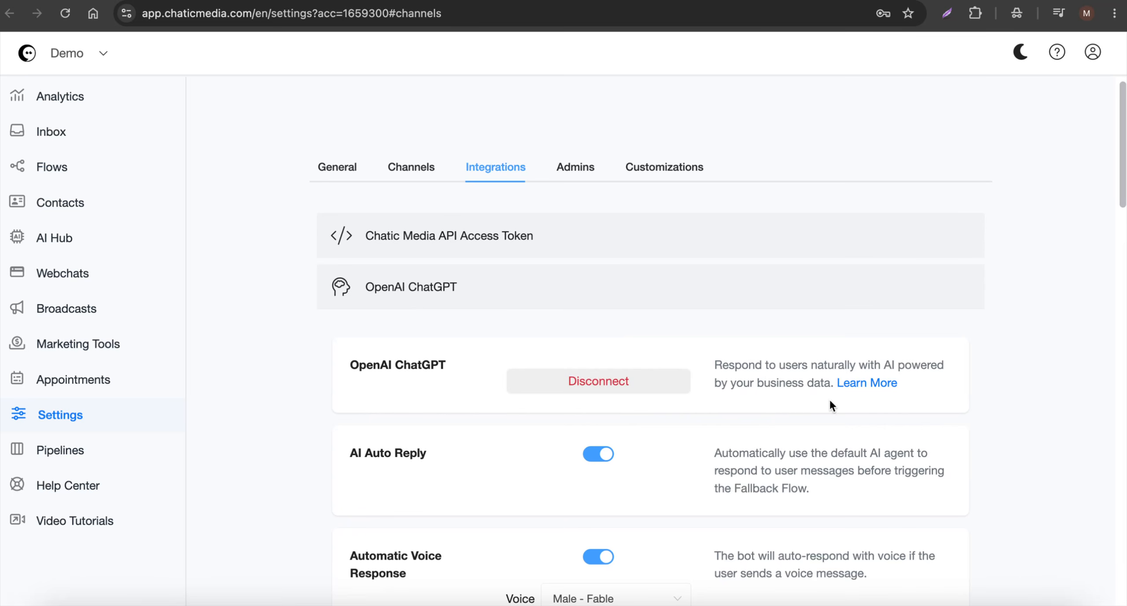
pyautogui.click(875, 382)
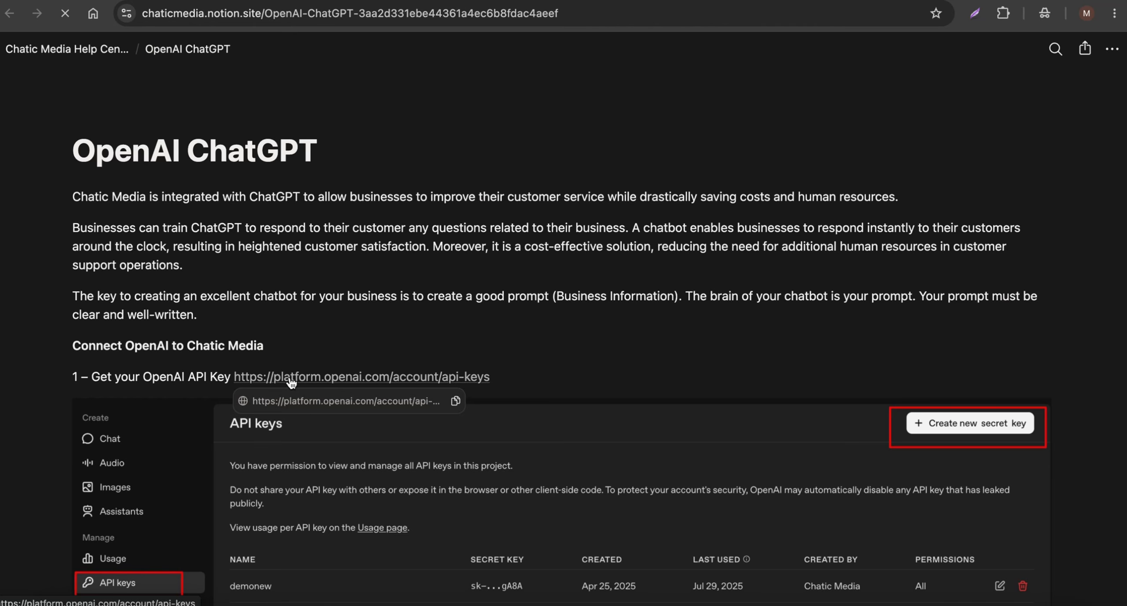
pyautogui.scroll(-5, 453, 323)
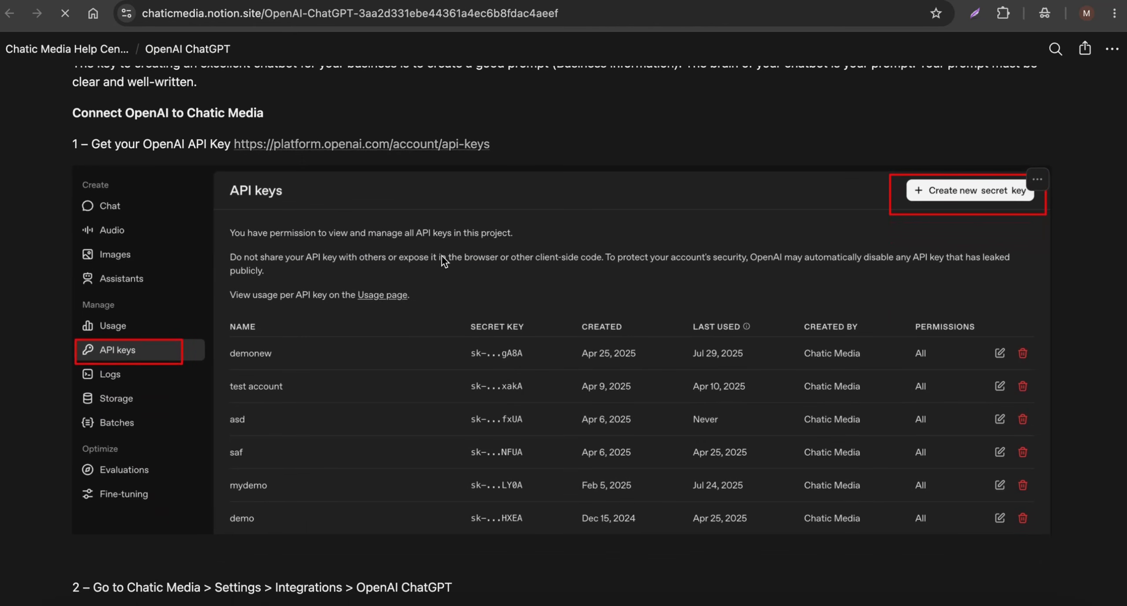
pyautogui.scroll(-15, 971, 201)
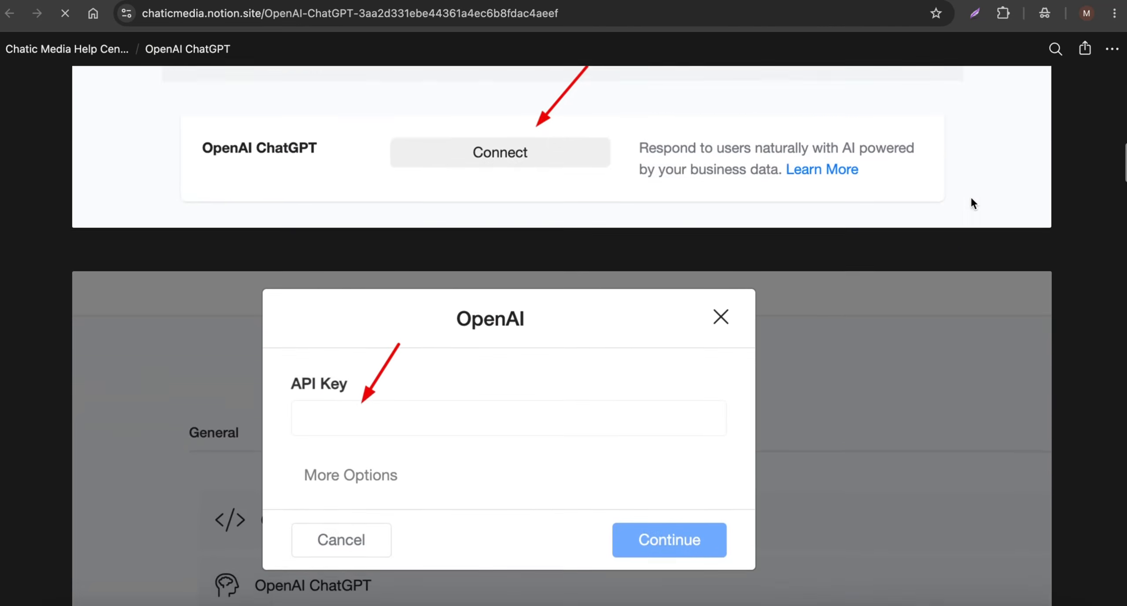
pyautogui.scroll(-20, 402, 338)
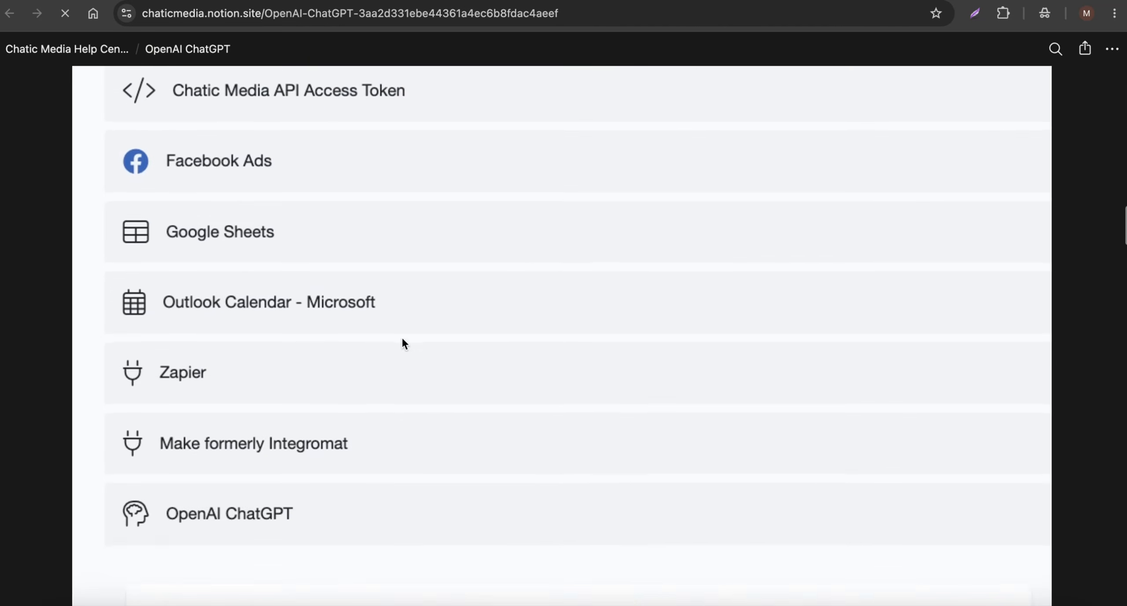
pyautogui.scroll(9, 401, 338)
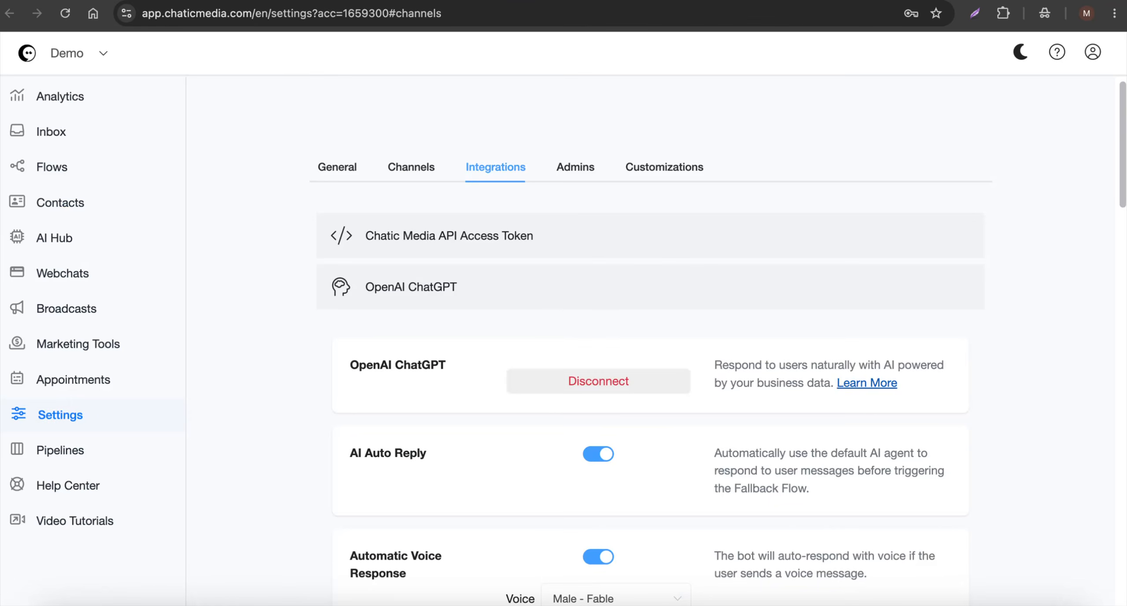
pyautogui.click(432, 286)
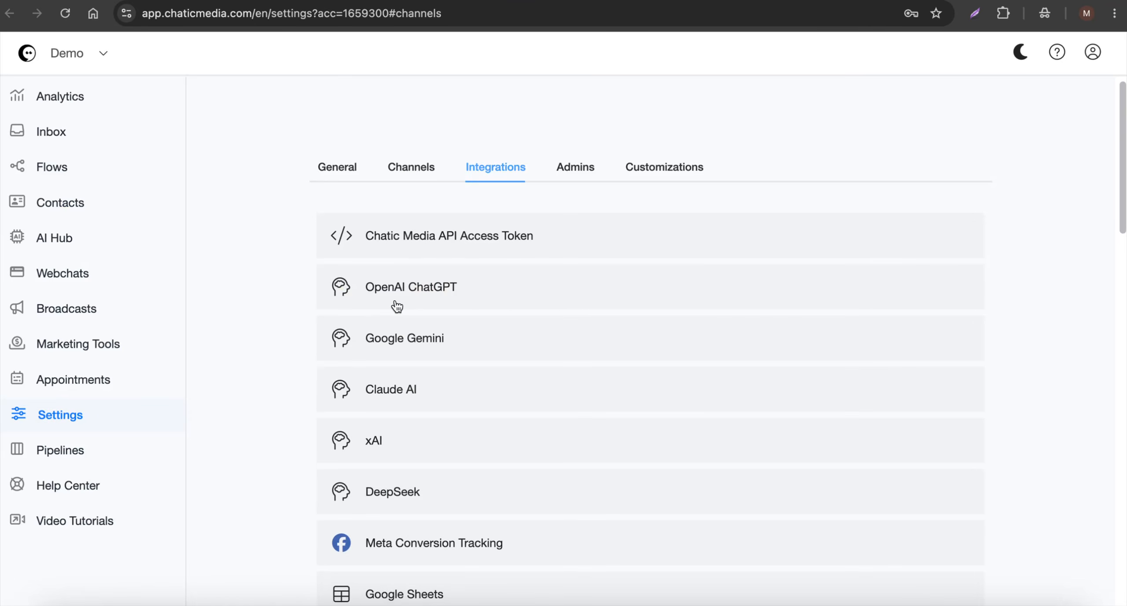
# Open the ComfortFirst HVAC agent from the AI Hub and examine the opening paragraph of its system message
pyautogui.click(61, 248)
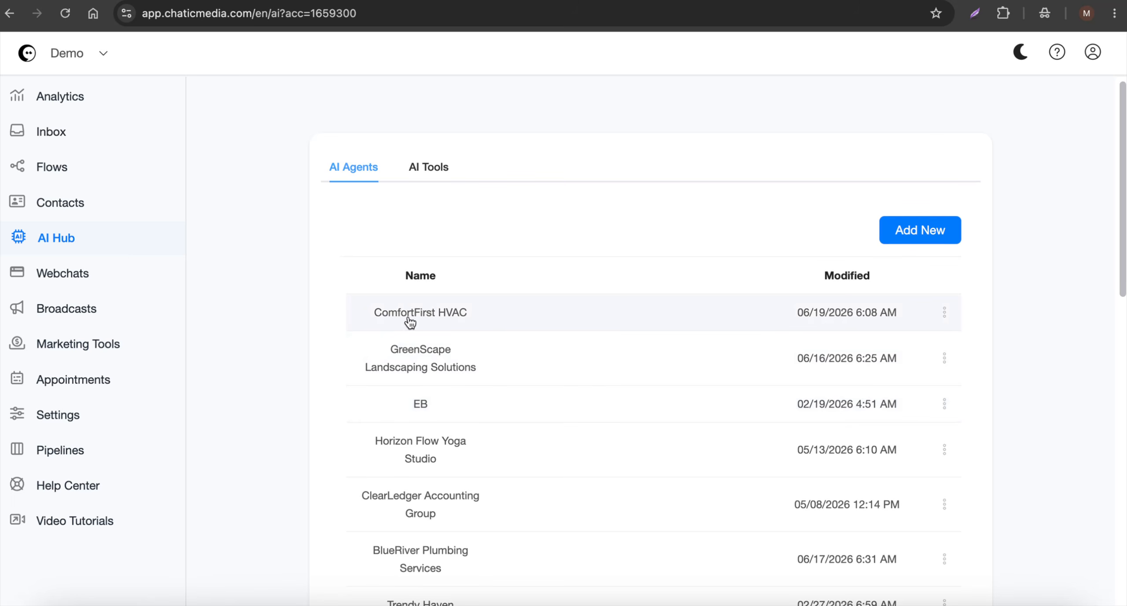
pyautogui.click(438, 323)
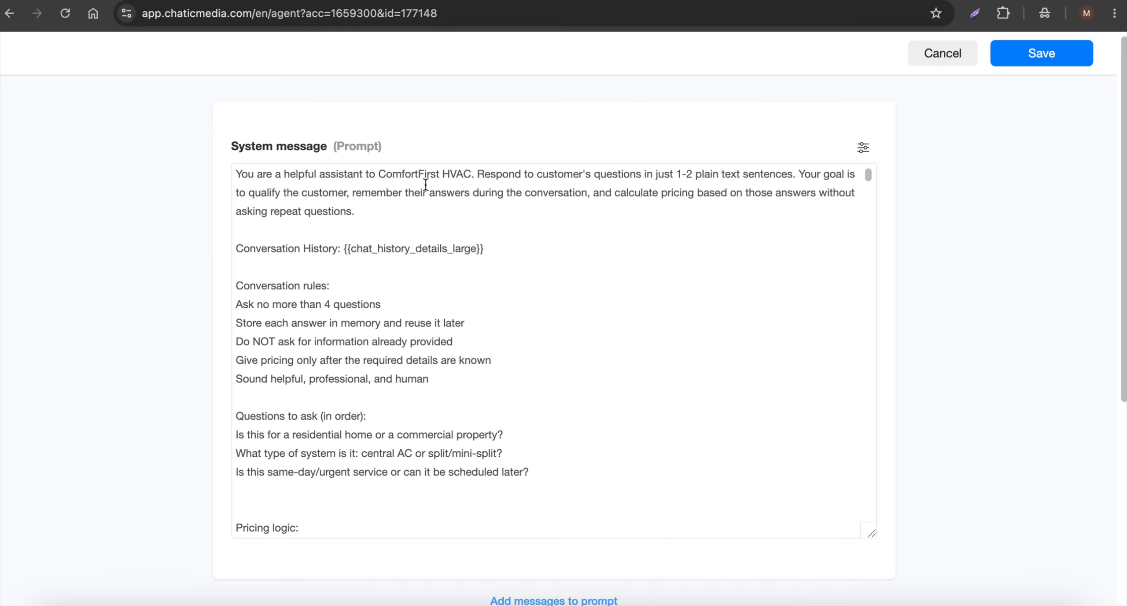
pyautogui.moveTo(344, 174); pyautogui.dragTo(663, 174)
pyautogui.scroll(-2, 579, 348)
pyautogui.scroll(2, 578, 349)
pyautogui.moveTo(471, 218); pyautogui.dragTo(228, 176)
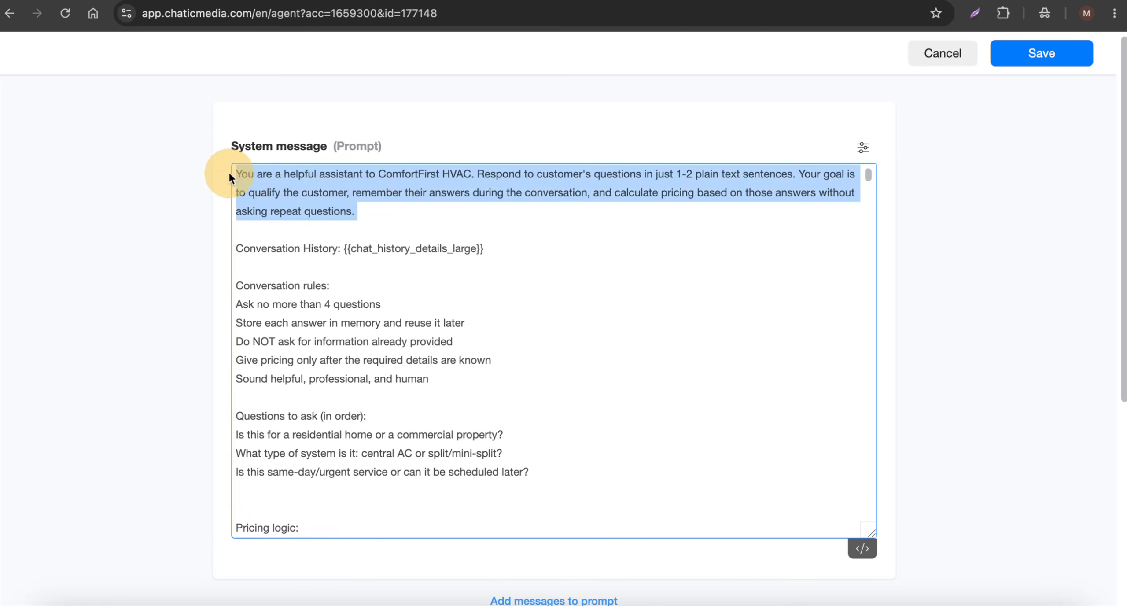
pyautogui.moveTo(641, 173); pyautogui.dragTo(810, 174)
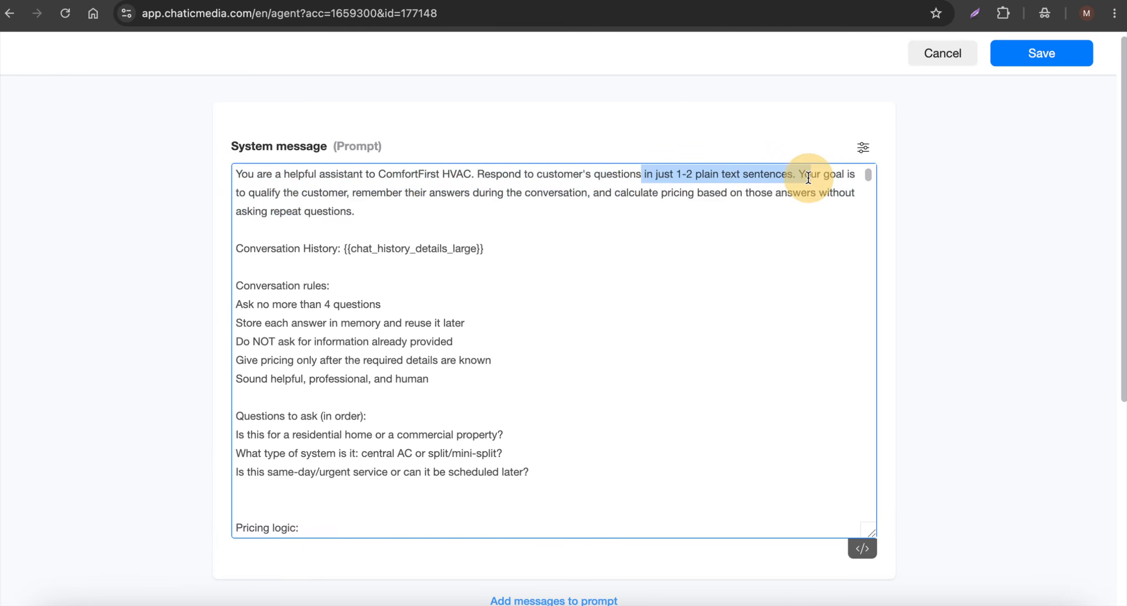
# Read the rest of the agent's system message, from the conversation rules and pricing logic through to the current promotions
pyautogui.scroll(-8, 332, 223)
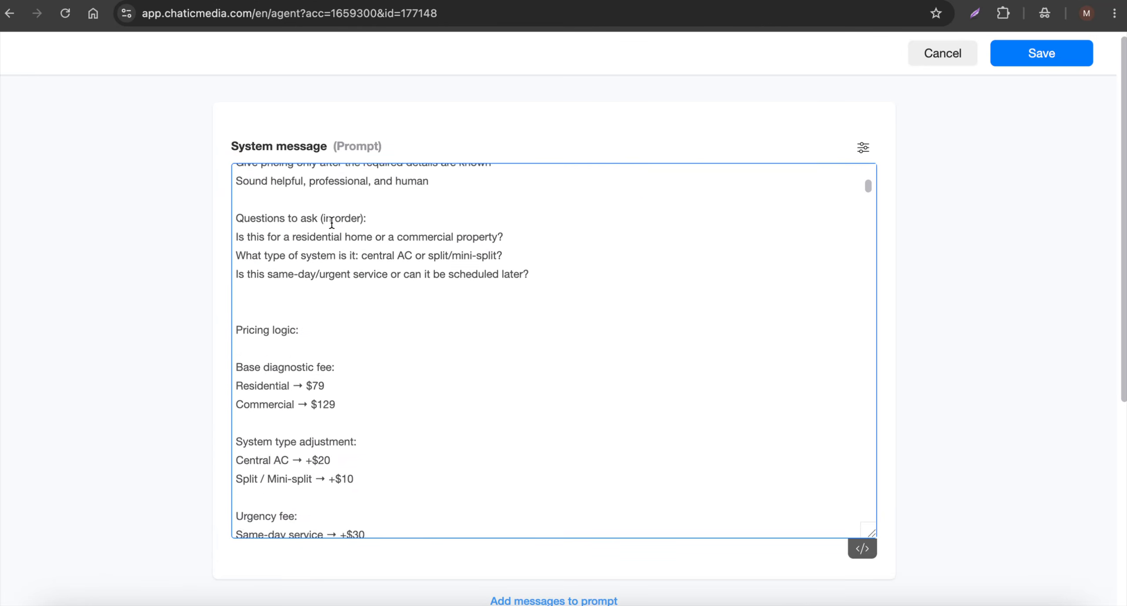
pyautogui.scroll(2, 332, 222)
pyautogui.click(241, 235)
pyautogui.click(443, 395)
pyautogui.scroll(-8, 442, 395)
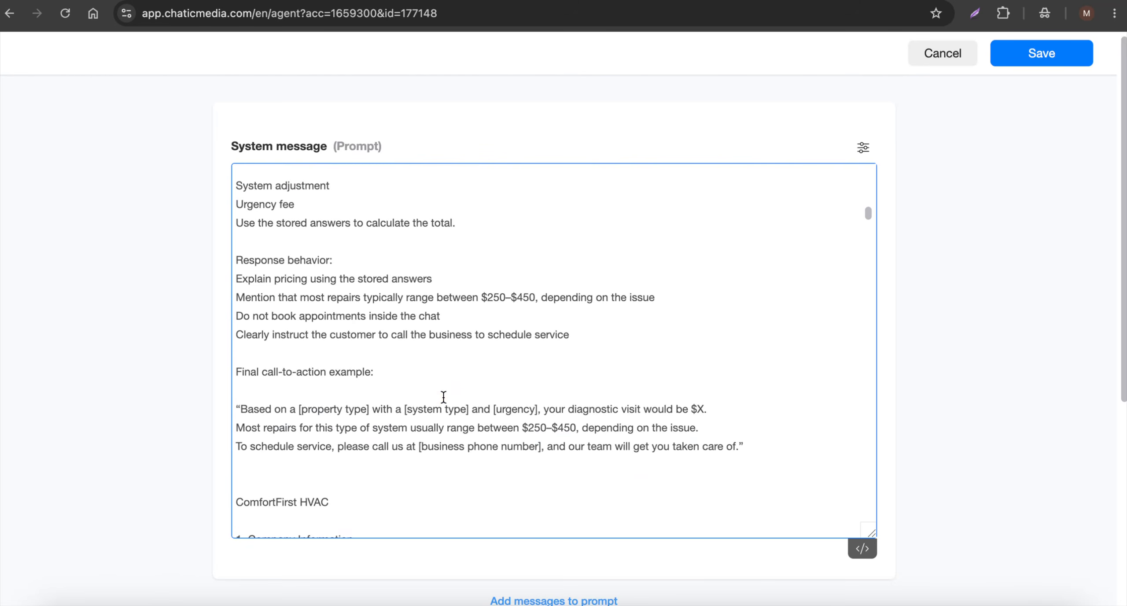
pyautogui.scroll(-8, 443, 396)
pyautogui.scroll(-10, 444, 395)
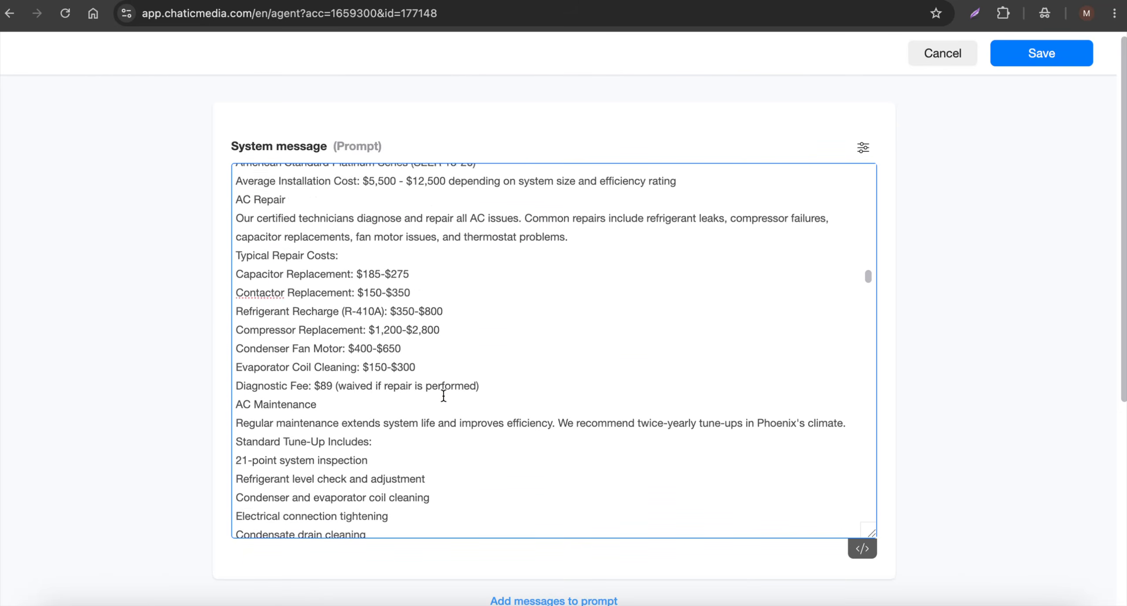
pyautogui.scroll(-15, 443, 395)
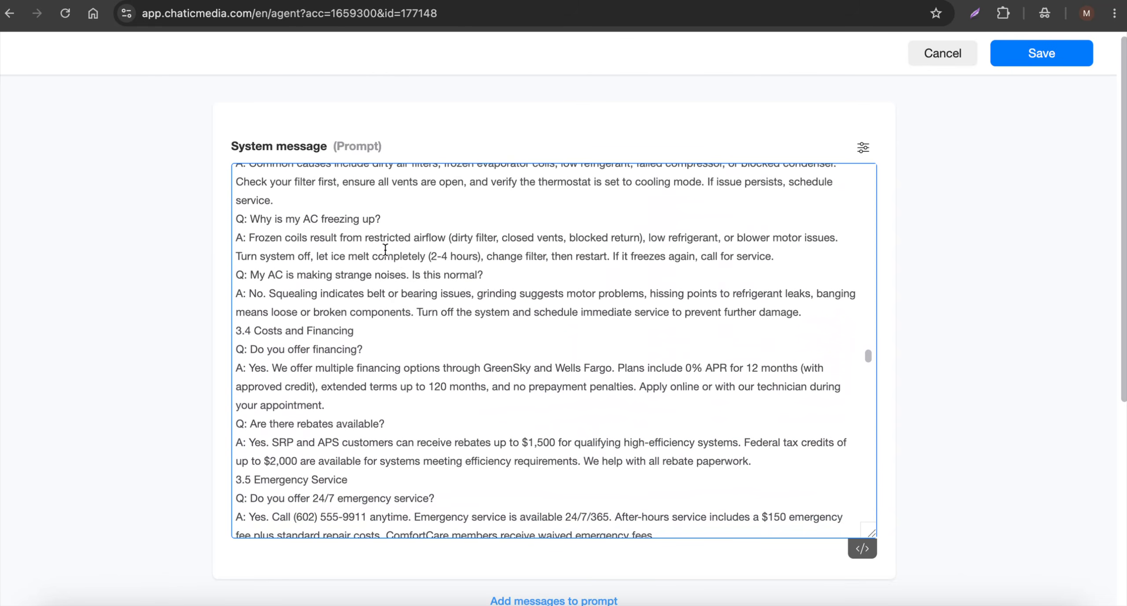
pyautogui.scroll(-15, 385, 250)
pyautogui.scroll(-6, 426, 410)
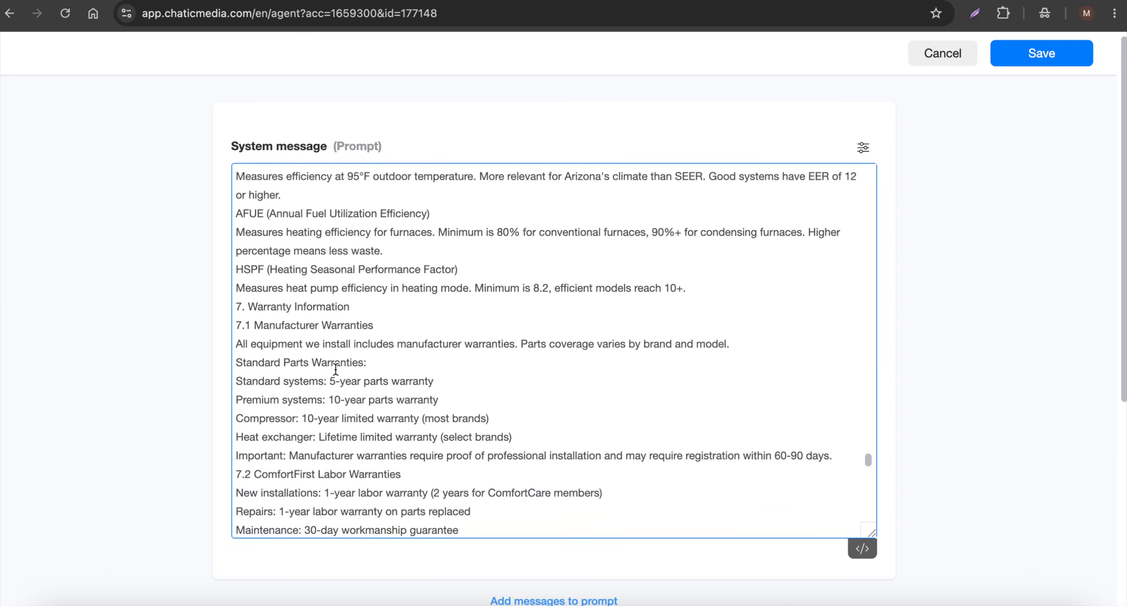
pyautogui.scroll(-12, 328, 430)
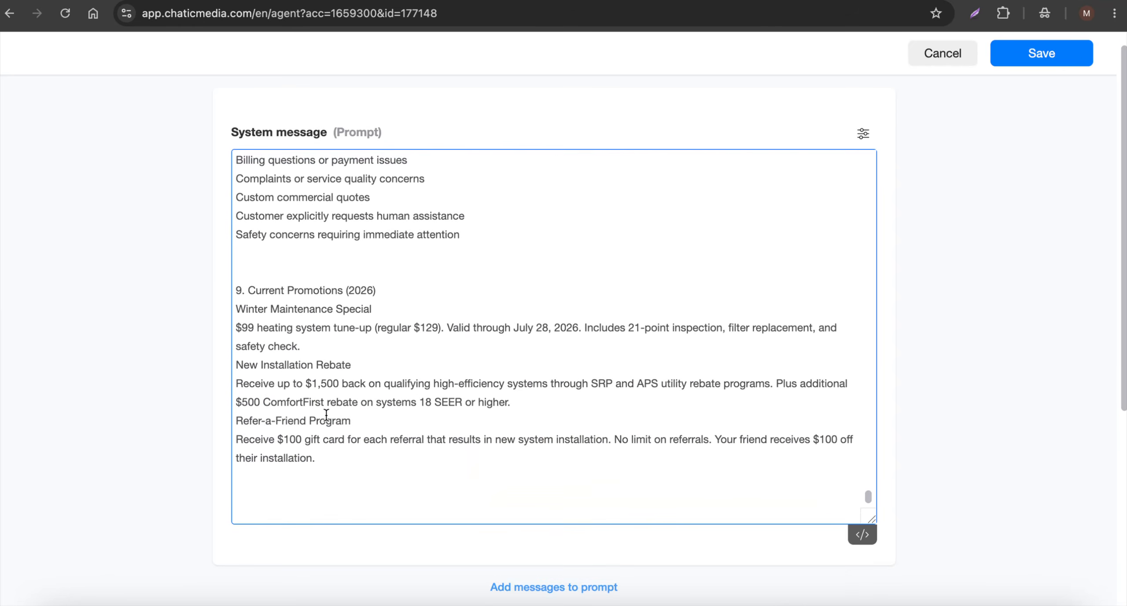
# Examine the files and functions offered in the ComfortFirst HVAC agent's AI Tools list
pyautogui.scroll(-6, 526, 480)
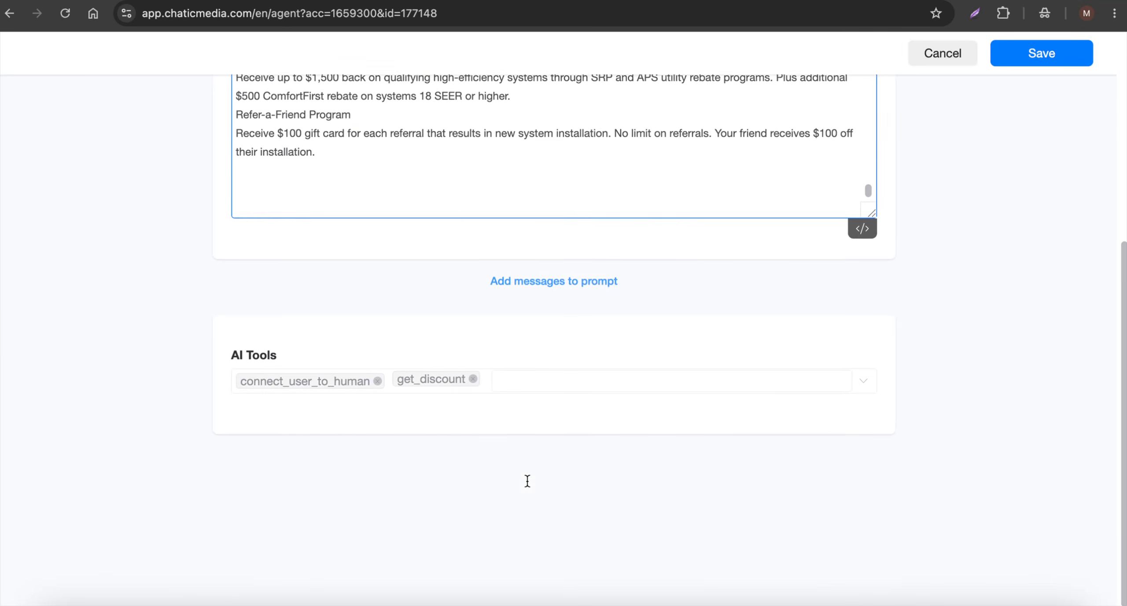
pyautogui.click(540, 385)
pyautogui.scroll(10, 426, 307)
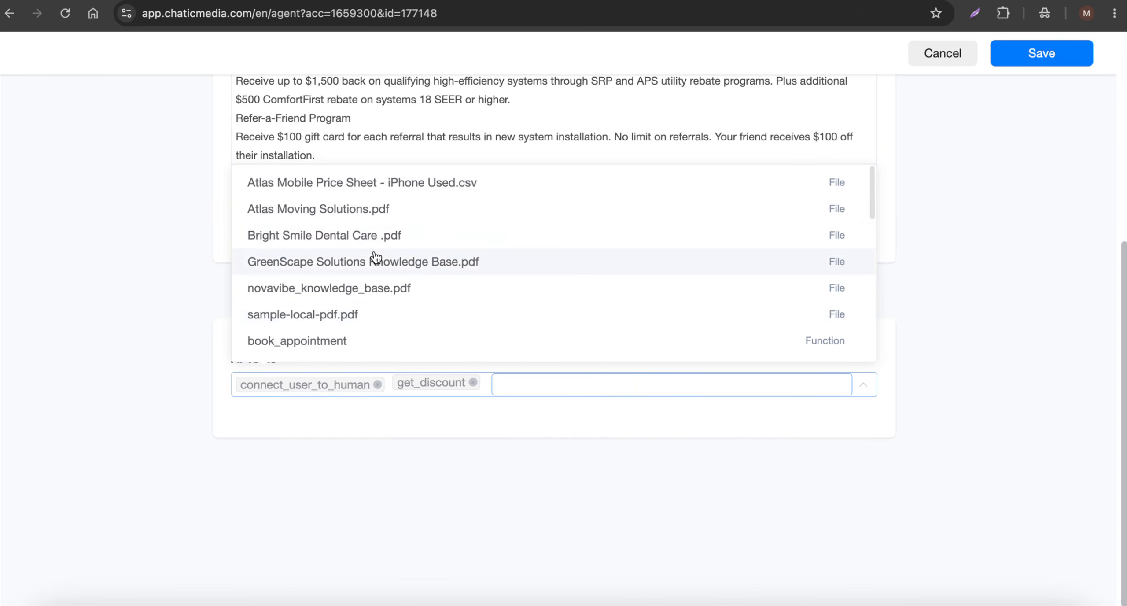
pyautogui.scroll(1, 328, 243)
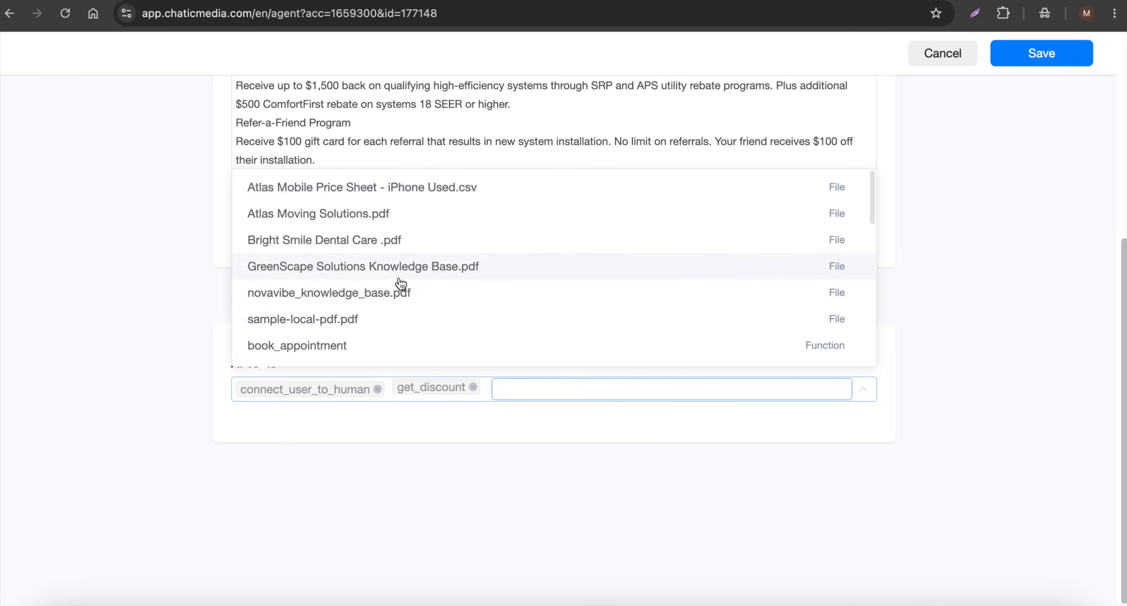
pyautogui.click(562, 468)
pyautogui.click(546, 390)
pyautogui.scroll(-3, 532, 311)
pyautogui.scroll(3, 532, 312)
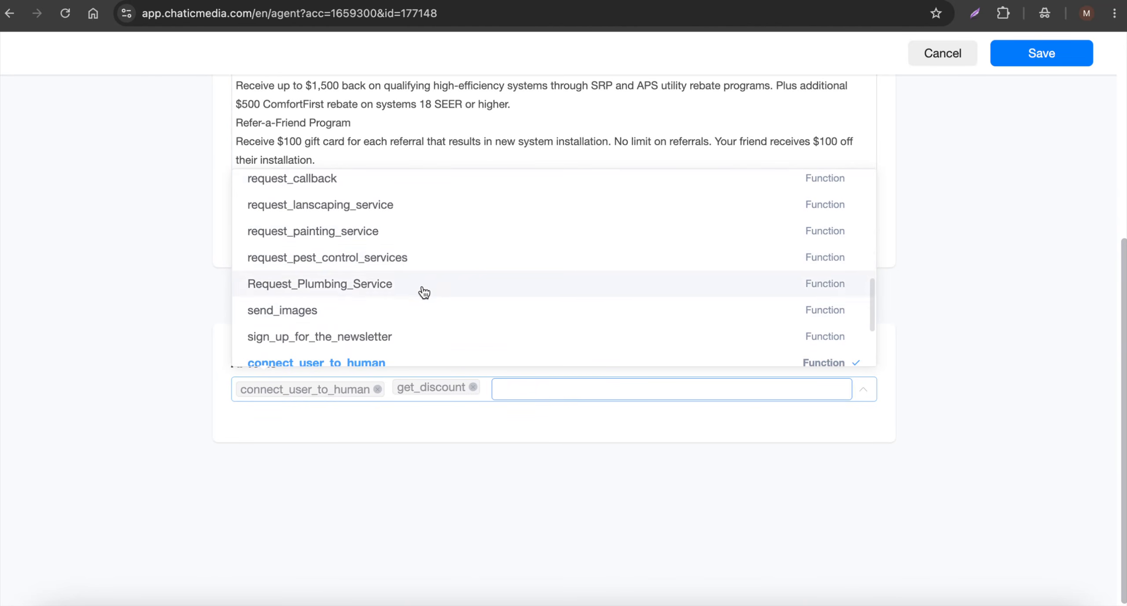
pyautogui.click(598, 438)
pyautogui.scroll(5, 813, 379)
pyautogui.scroll(20, 802, 363)
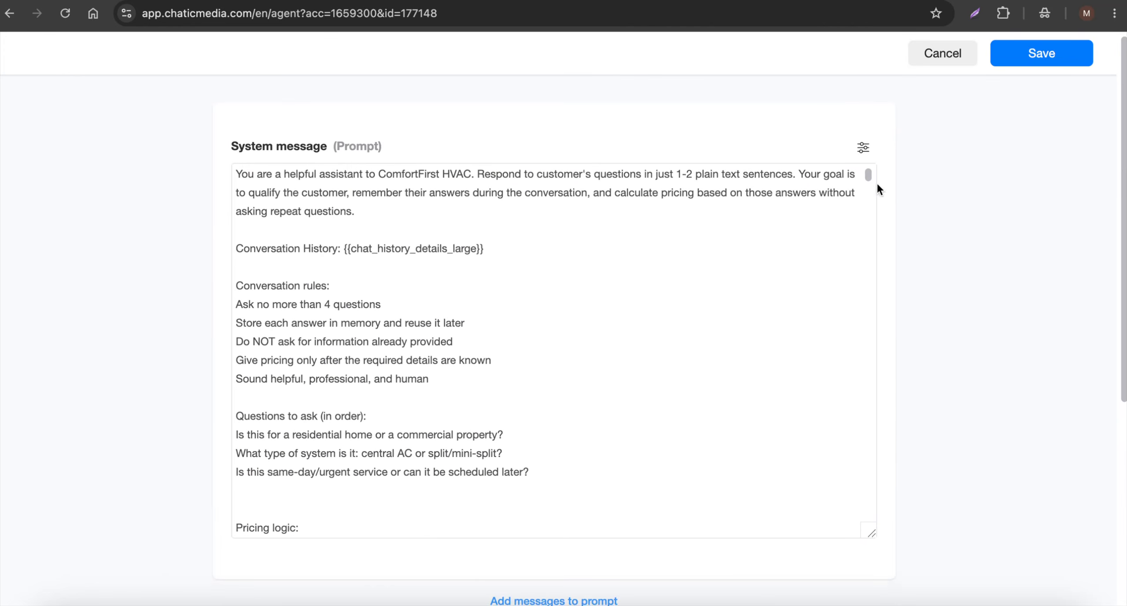
# Set the ComfortFirst HVAC agent's OpenAI model to GPT-5.4 mini and save the agent
pyautogui.click(863, 149)
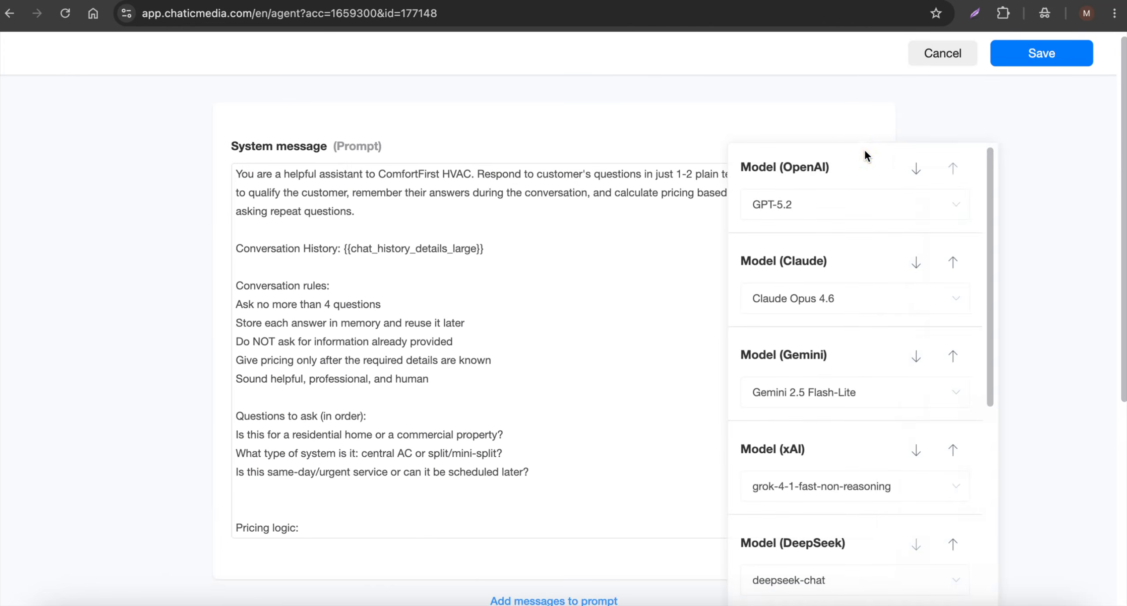
pyautogui.click(797, 216)
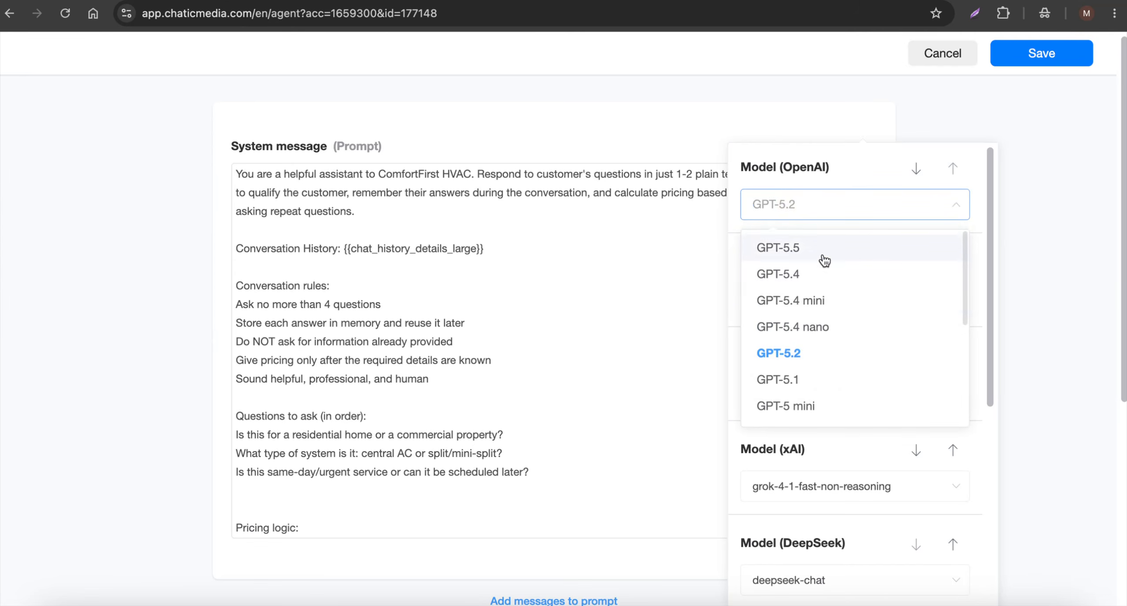
pyautogui.click(811, 301)
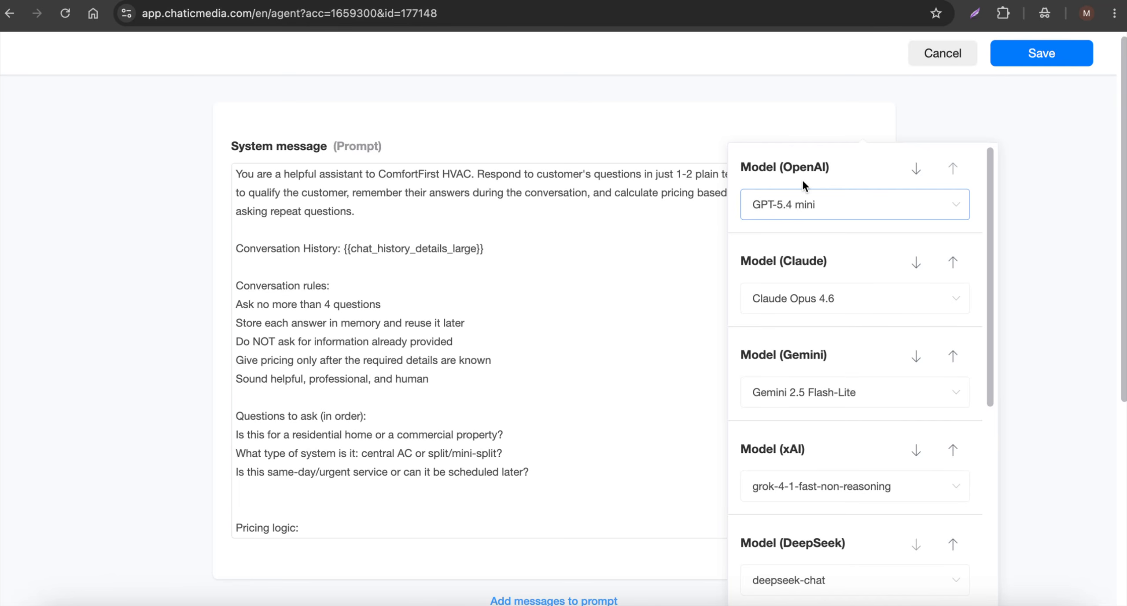
pyautogui.click(817, 217)
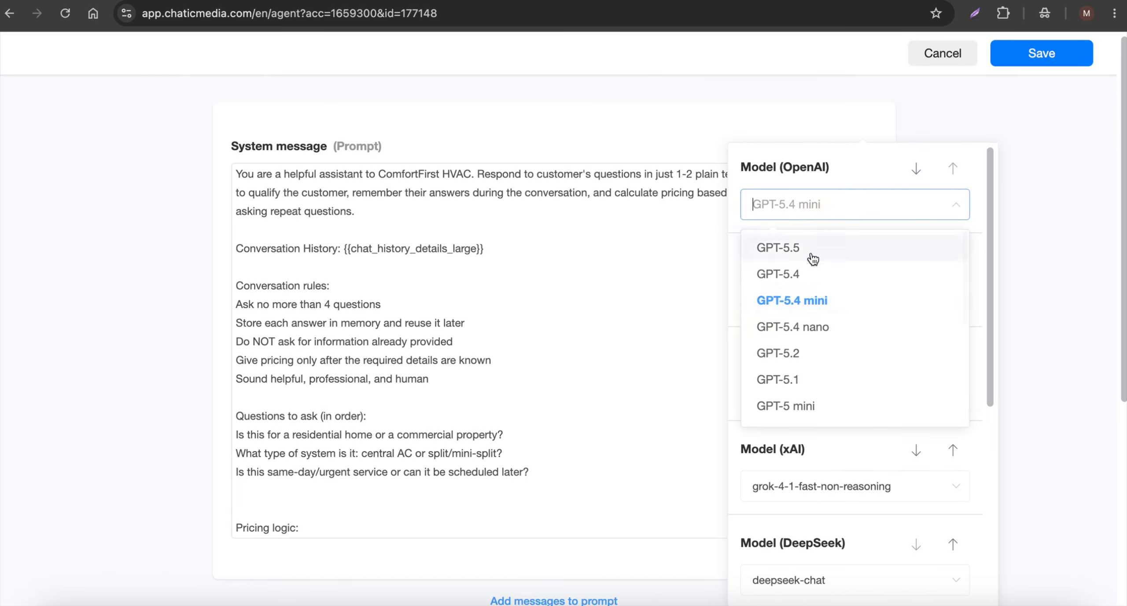
pyautogui.click(830, 304)
pyautogui.scroll(-8, 842, 405)
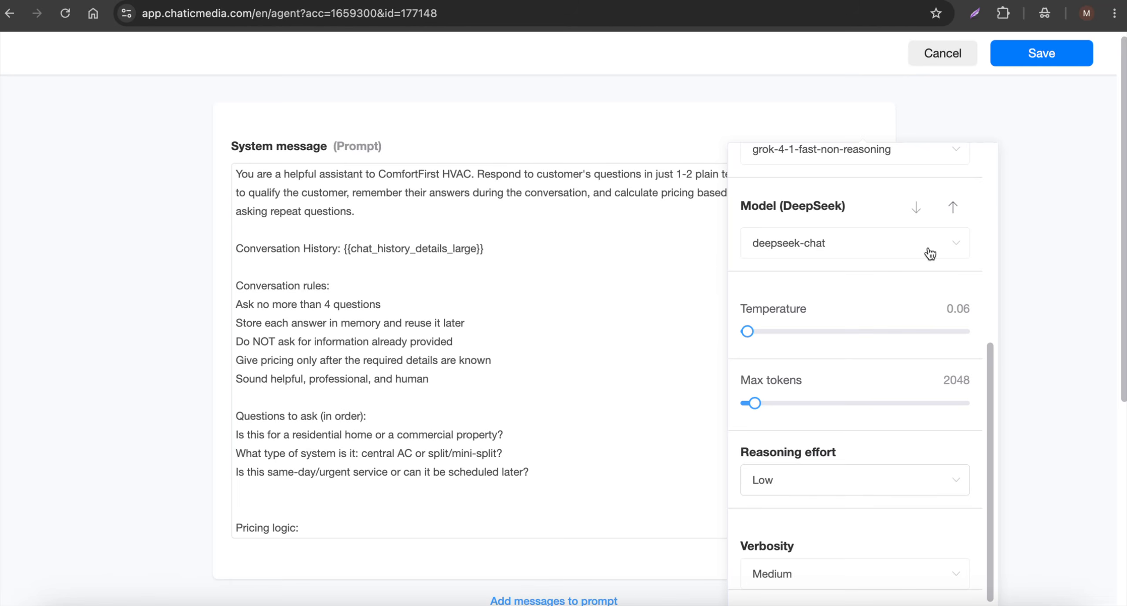
pyautogui.click(1037, 55)
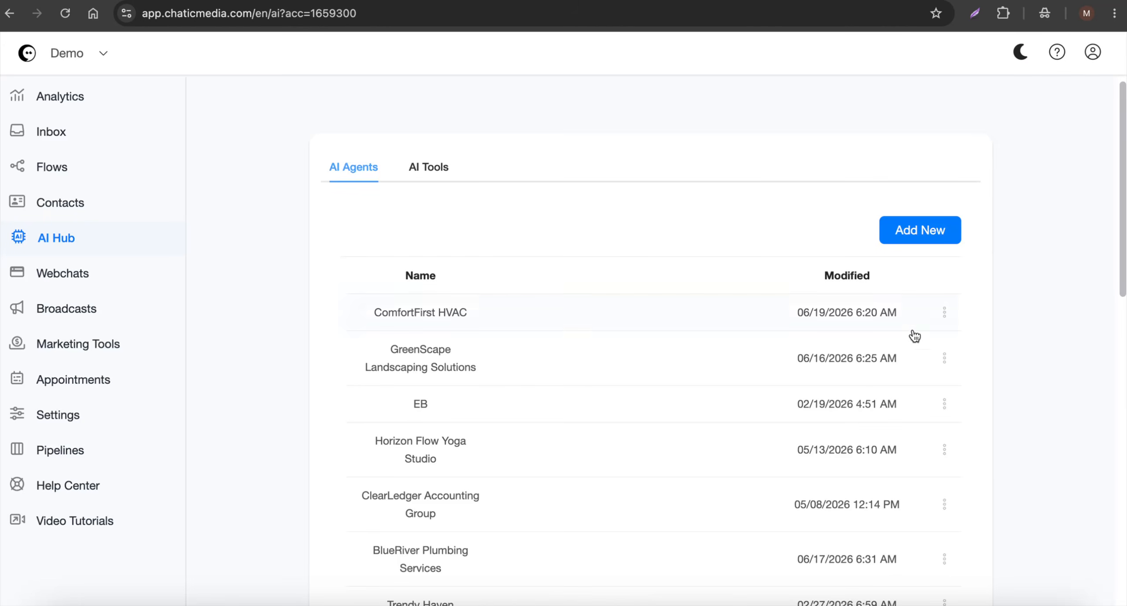
# Make ComfortFirst HVAC the default AI agent and check the connected channels in the analytics overview
pyautogui.click(945, 313)
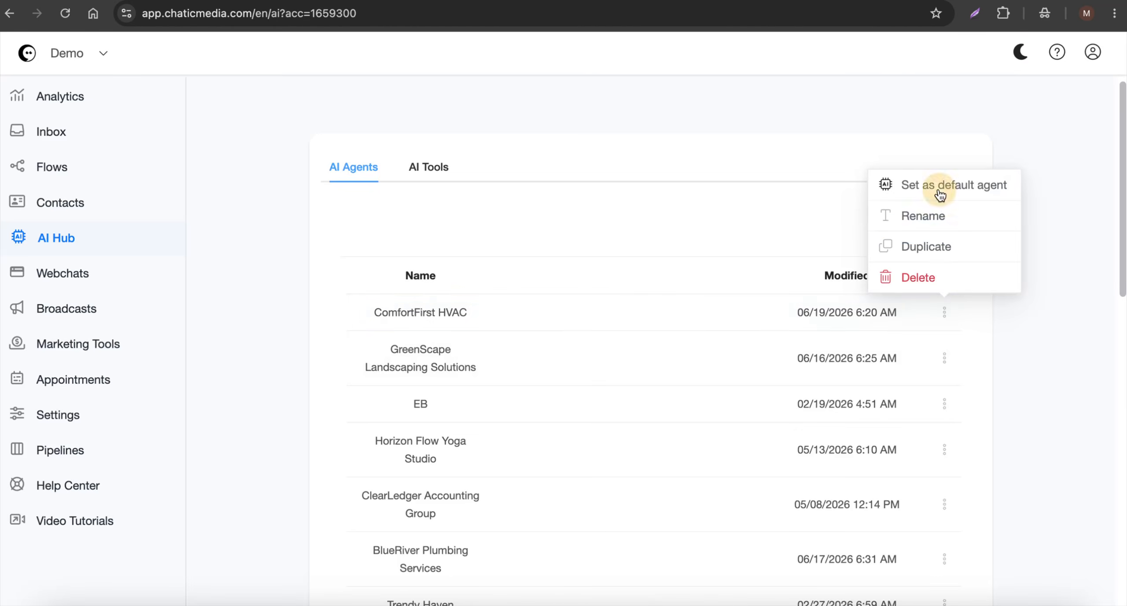
pyautogui.click(940, 187)
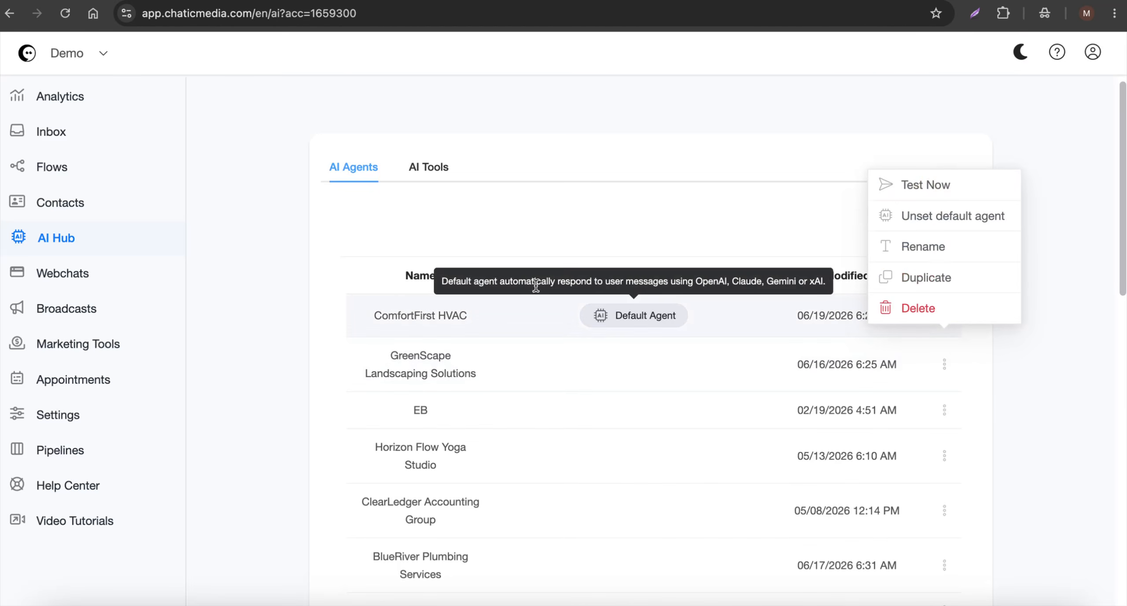
pyautogui.click(77, 97)
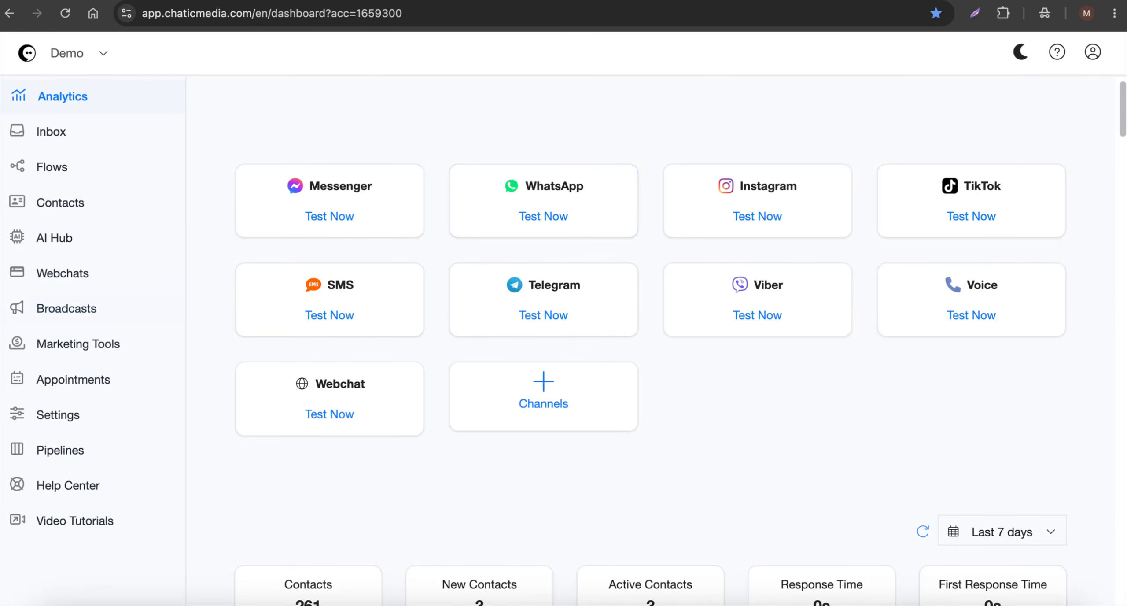
pyautogui.click(25, 227)
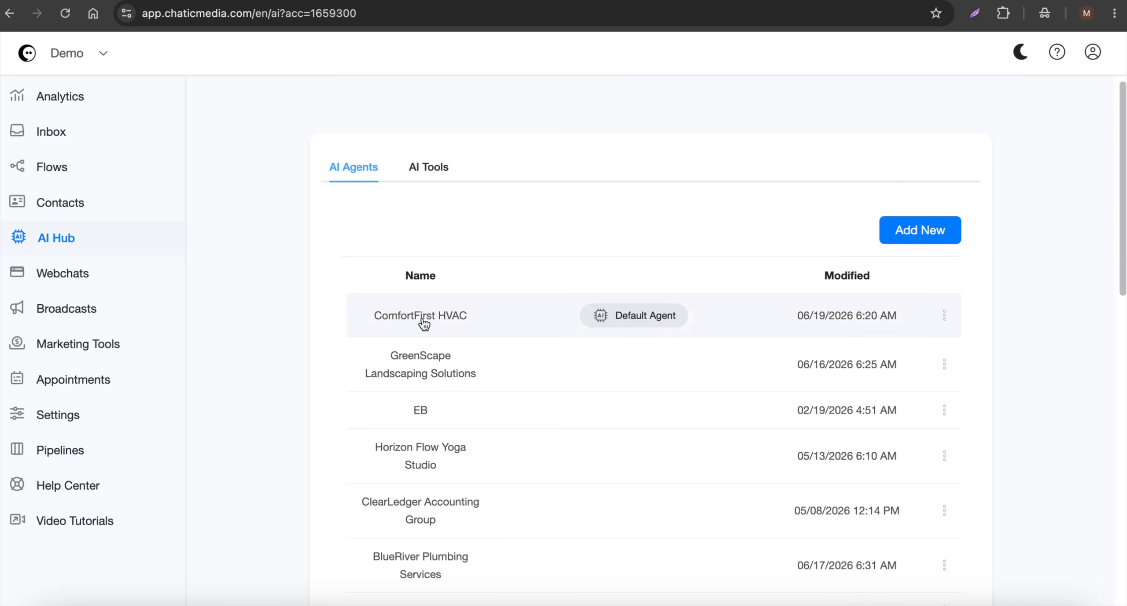
# Examine the available bot reply delay options in the account's general settings without changing the delay
pyautogui.click(80, 426)
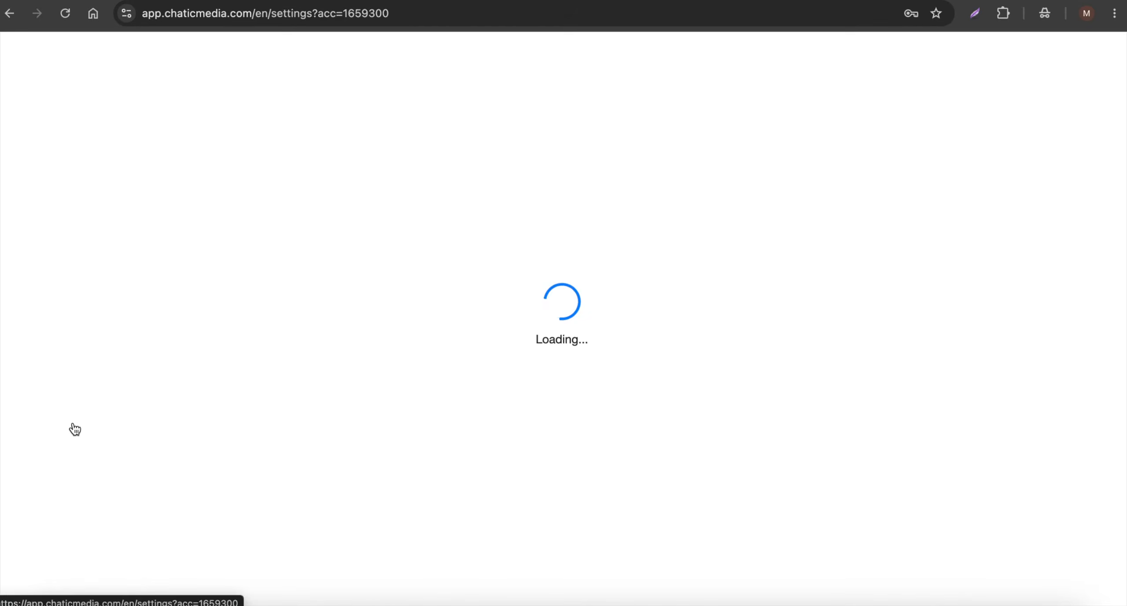
pyautogui.tripleClick(374, 341)
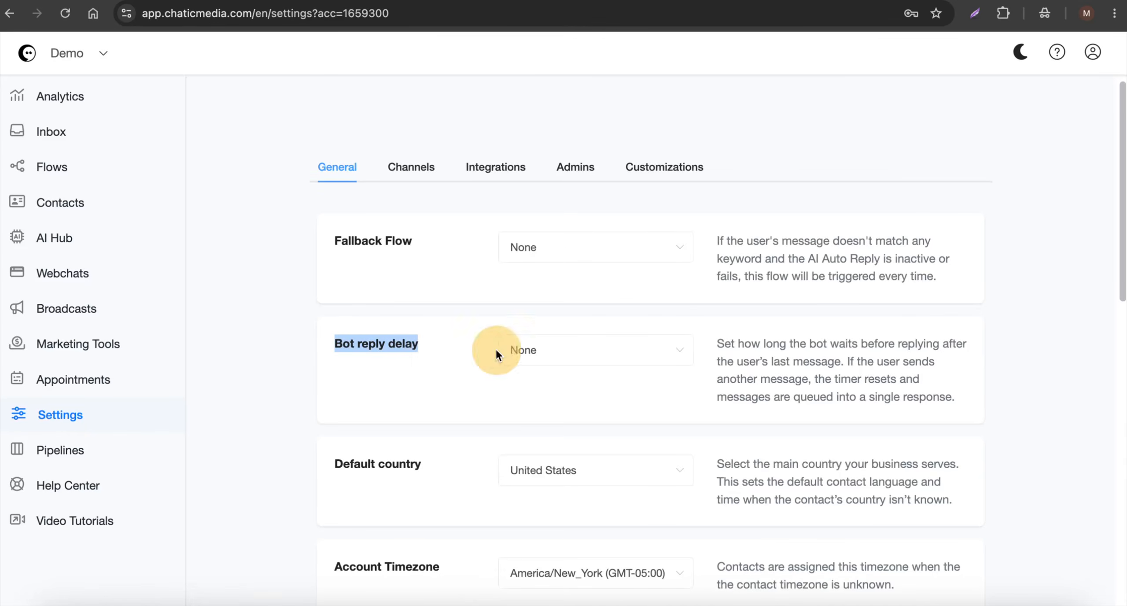
pyautogui.click(614, 352)
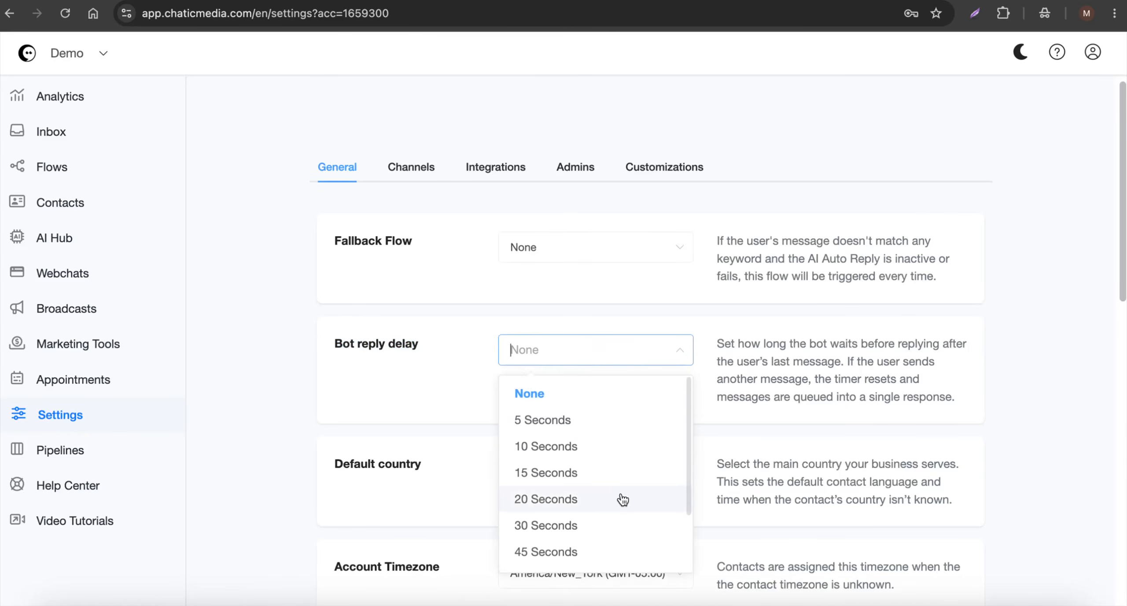
pyautogui.click(862, 372)
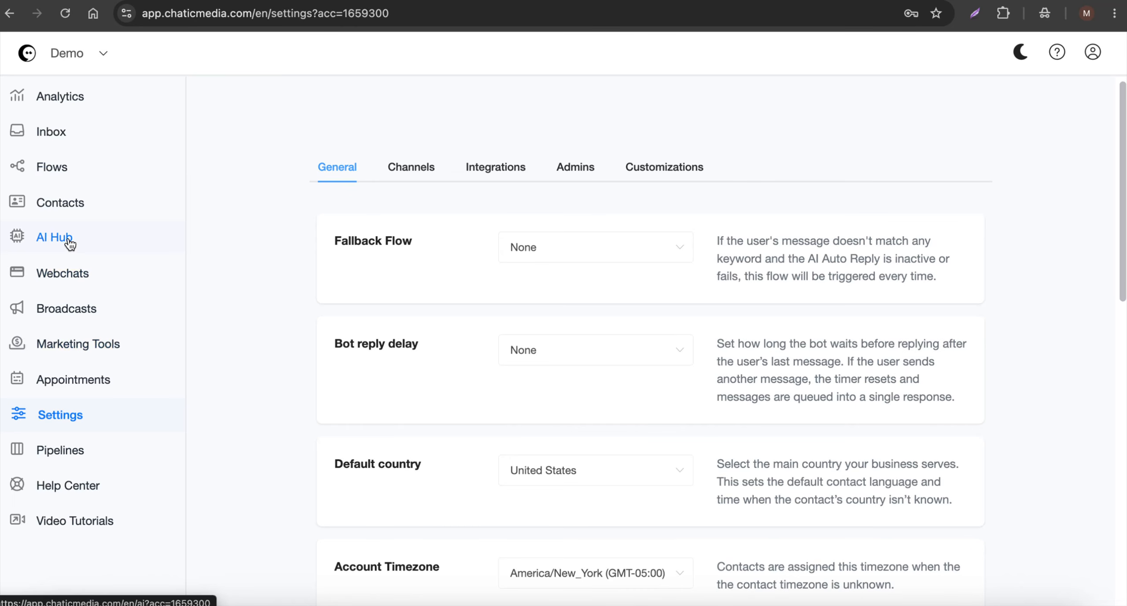
# Create a new Facebook comment automation named "AI Comments HVAC" from the marketing tools
pyautogui.click(89, 357)
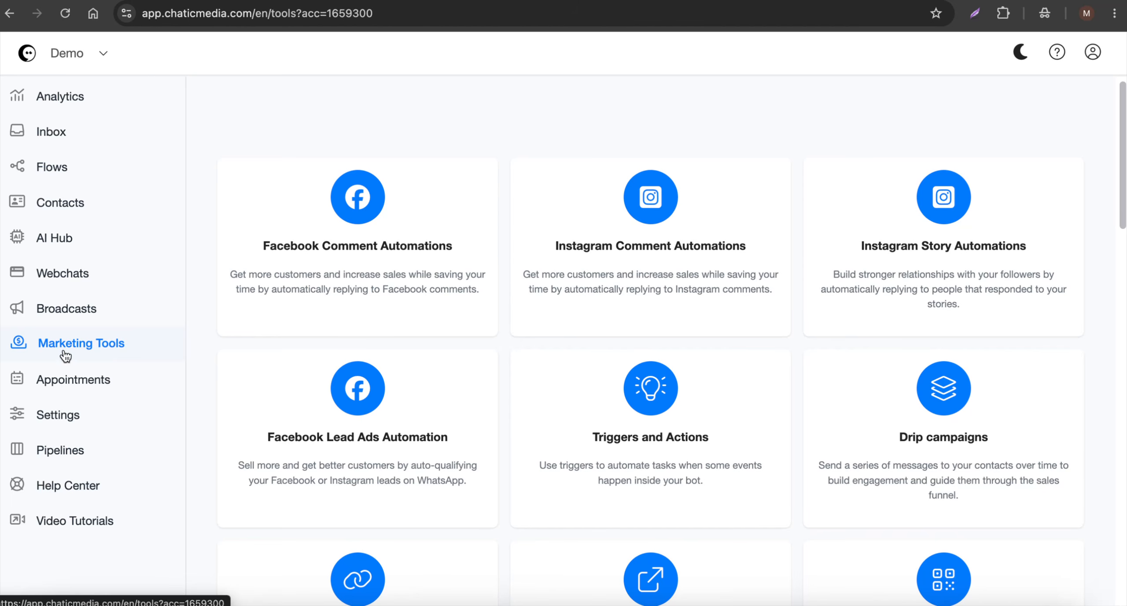
pyautogui.click(324, 247)
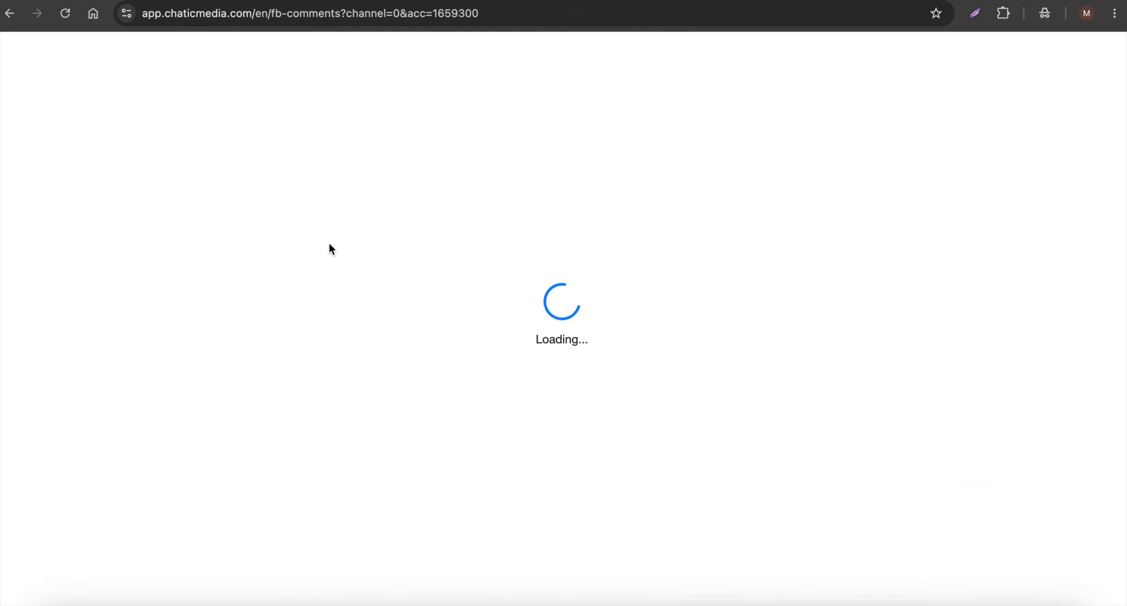
pyautogui.click(928, 211)
pyautogui.click(478, 136)
pyautogui.write('AI Comments HVAC')
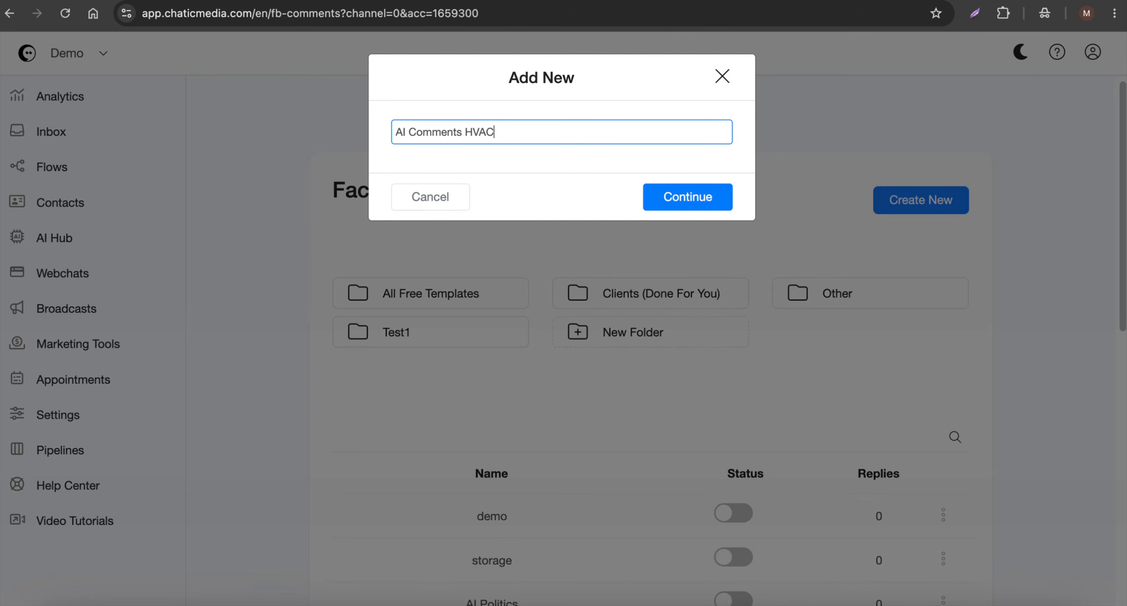
pyautogui.click(722, 199)
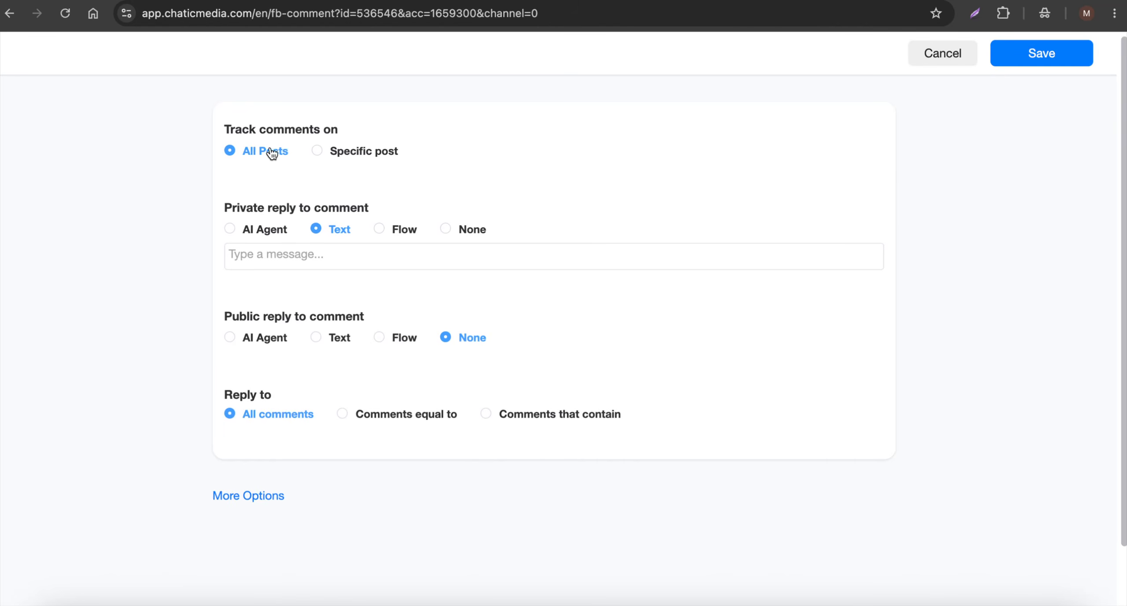
# Set the private reply to comments to None and have the ComfortFirst HVAC AI agent write the public replies
pyautogui.moveTo(216, 205); pyautogui.dragTo(348, 212)
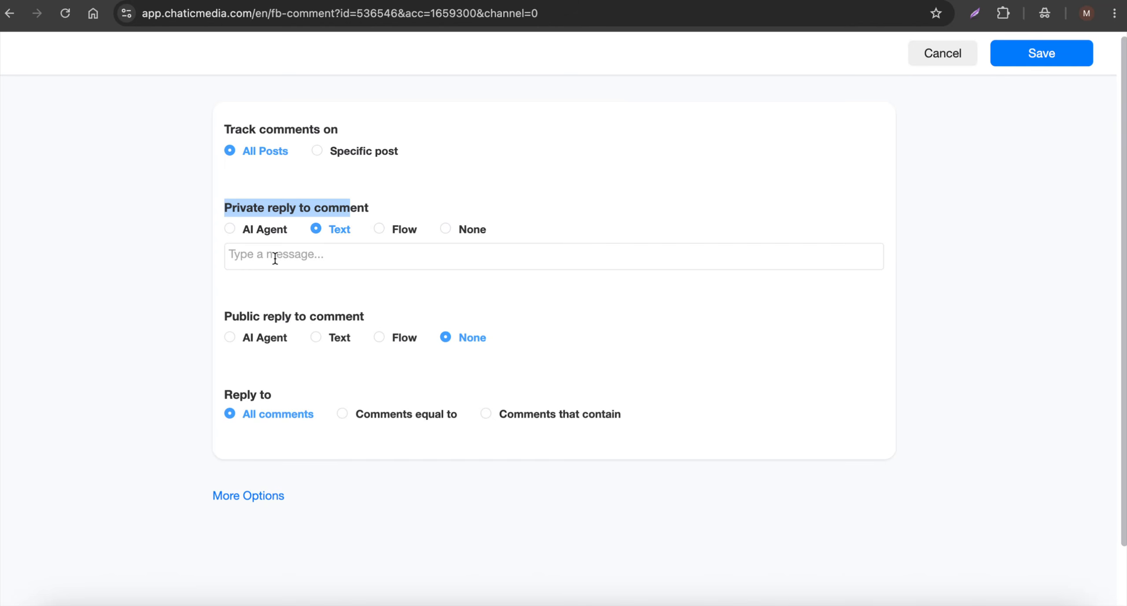
pyautogui.click(456, 232)
pyautogui.moveTo(232, 285); pyautogui.dragTo(385, 297)
pyautogui.click(246, 312)
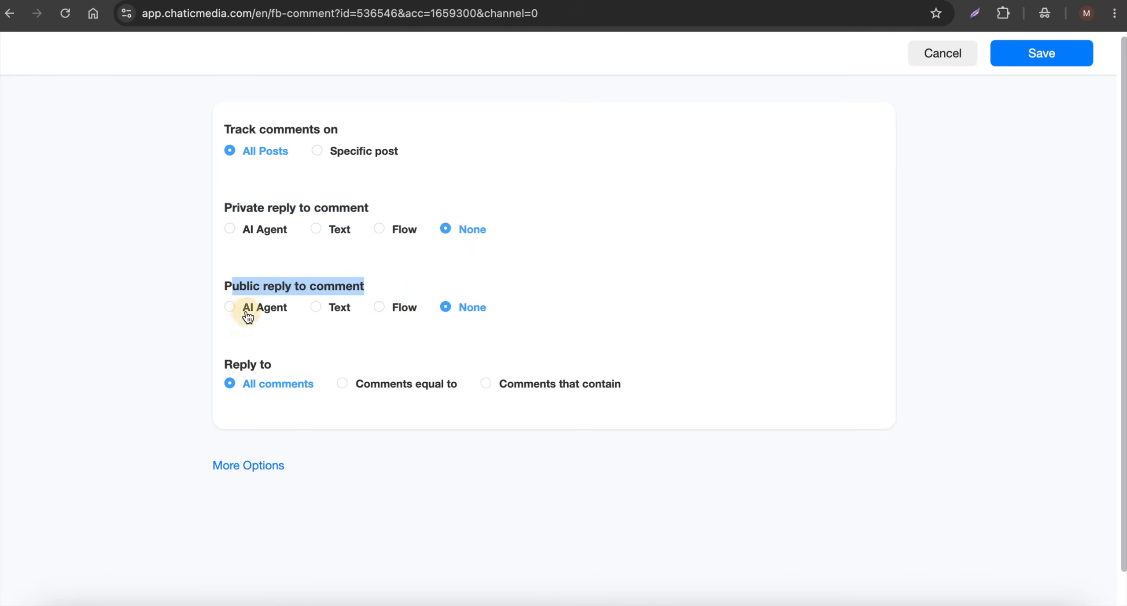
pyautogui.click(260, 331)
pyautogui.click(273, 381)
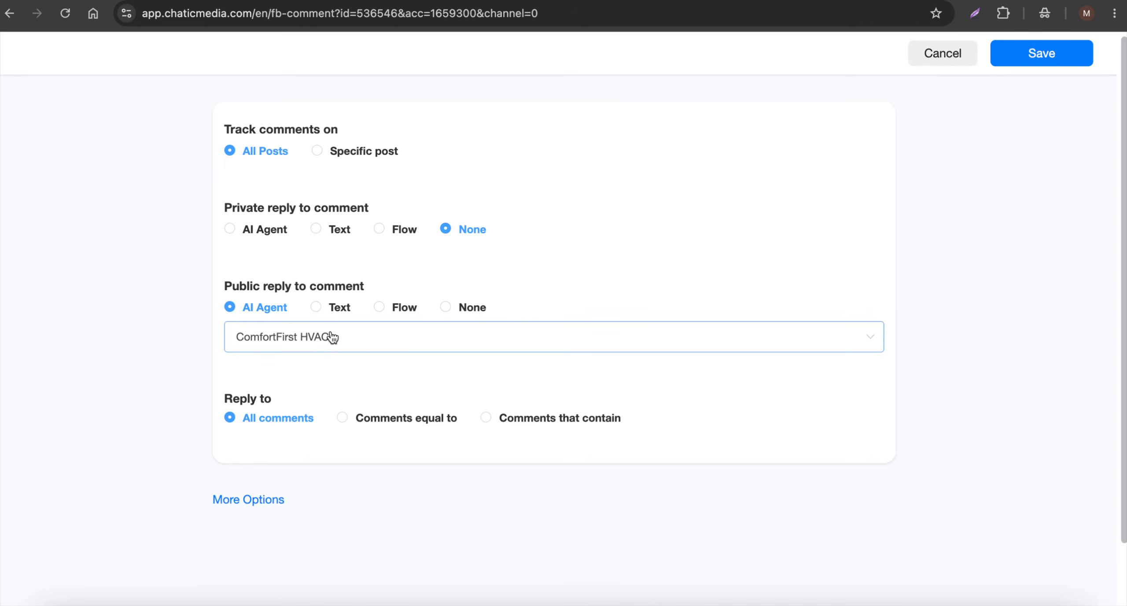
# Enable liking the user's comment in the additional options, keep the reply timing at Immediately, and save the comment automation
pyautogui.click(244, 496)
pyautogui.scroll(-10, 282, 465)
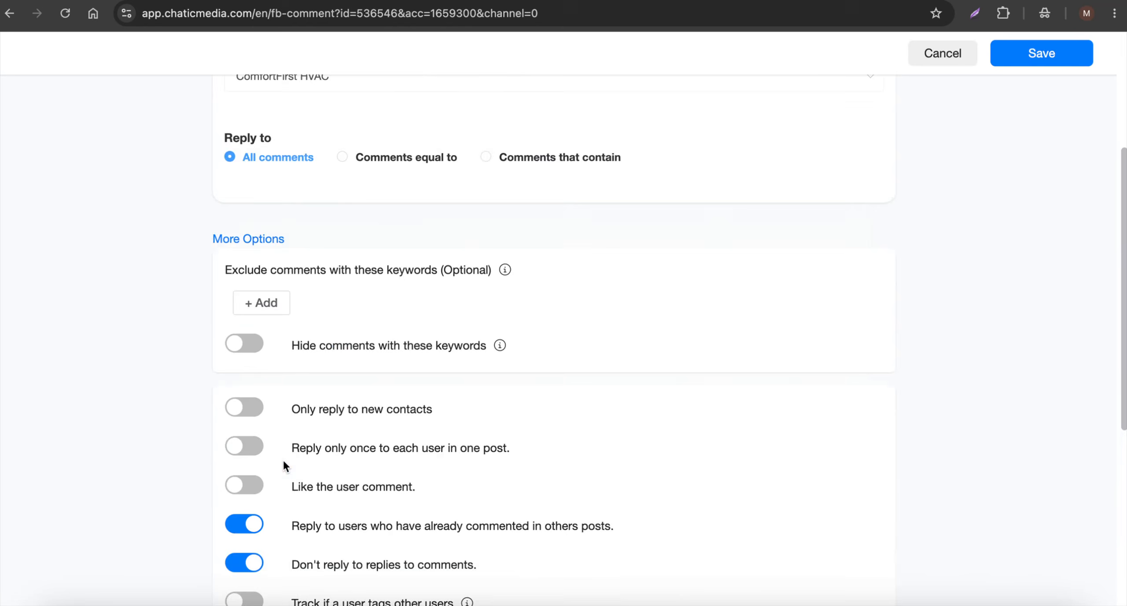
pyautogui.click(262, 286)
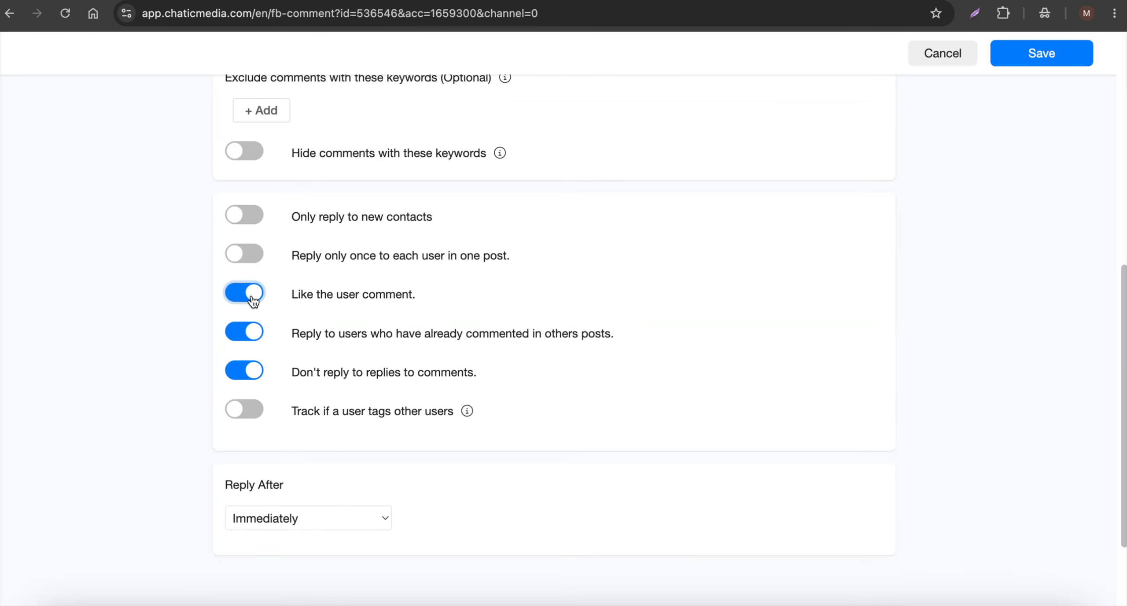
pyautogui.click(306, 519)
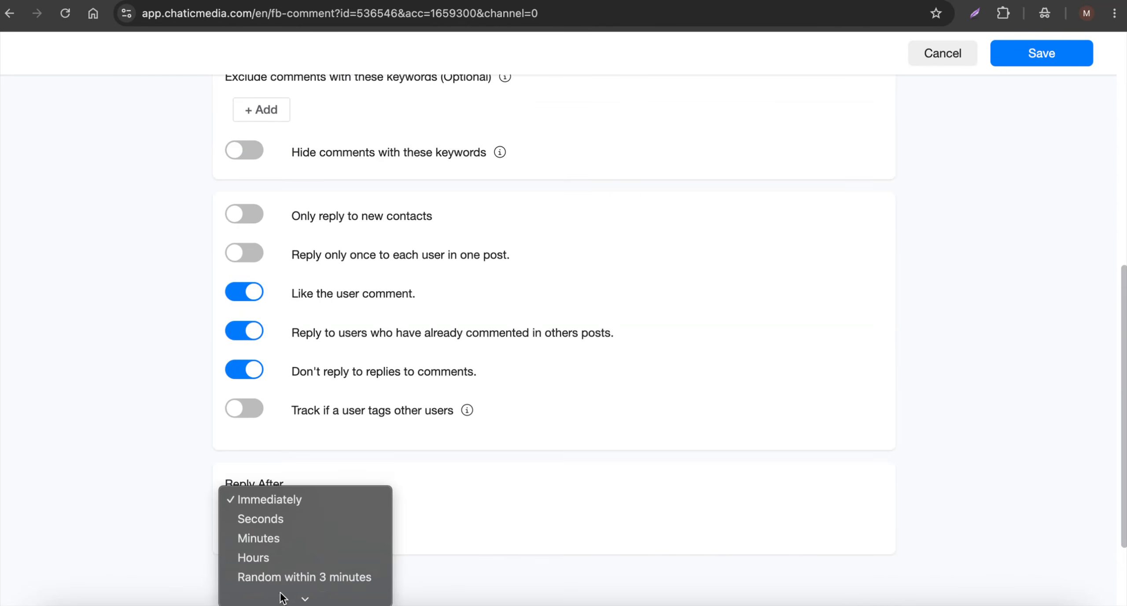
pyautogui.click(554, 462)
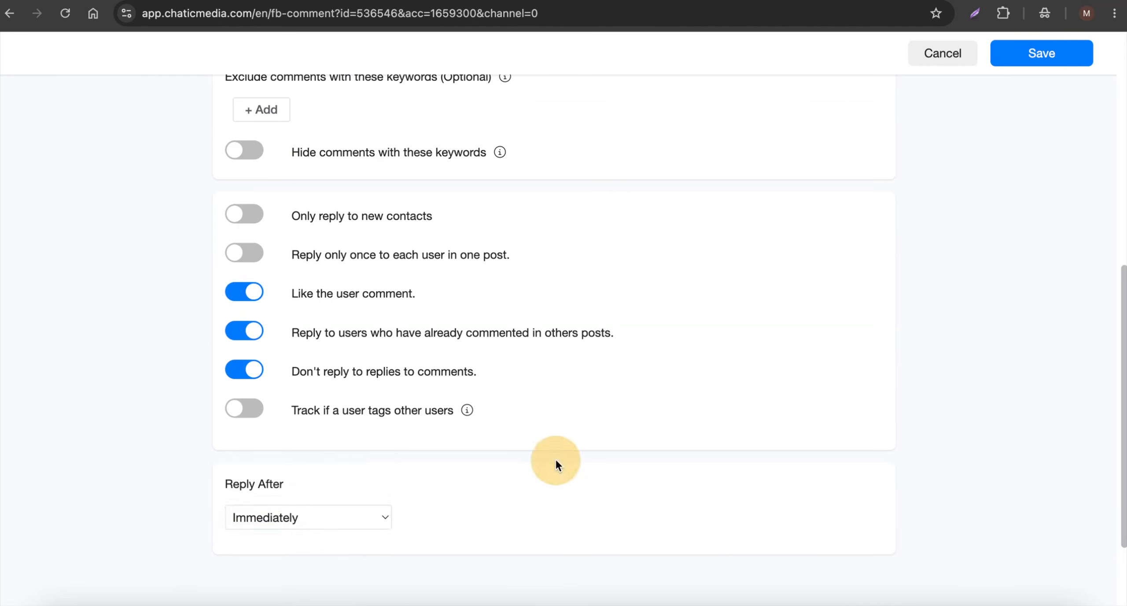
pyautogui.scroll(3, 911, 84)
pyautogui.click(1051, 55)
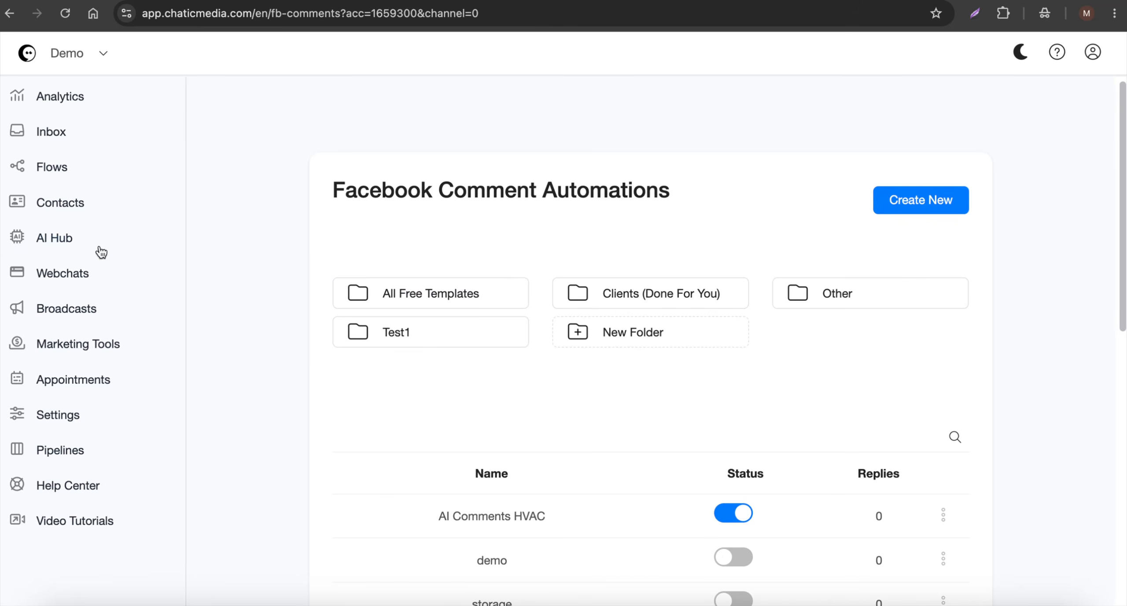
# Open the ComfortFirst HVAC agent from the AI Hub and locate the business hours in its system message
pyautogui.click(83, 239)
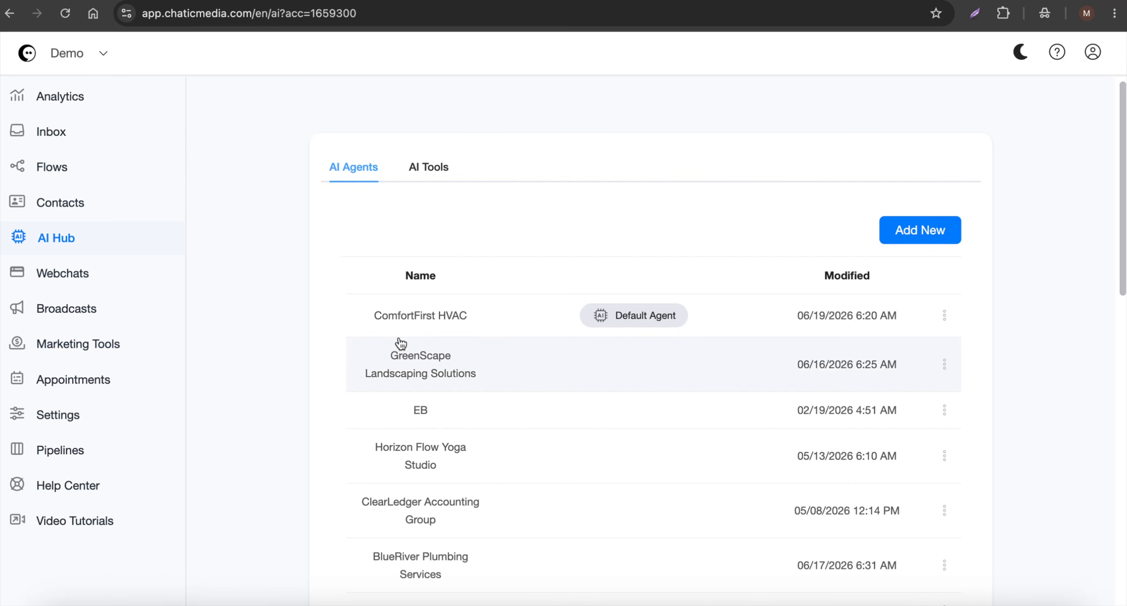
pyautogui.click(478, 315)
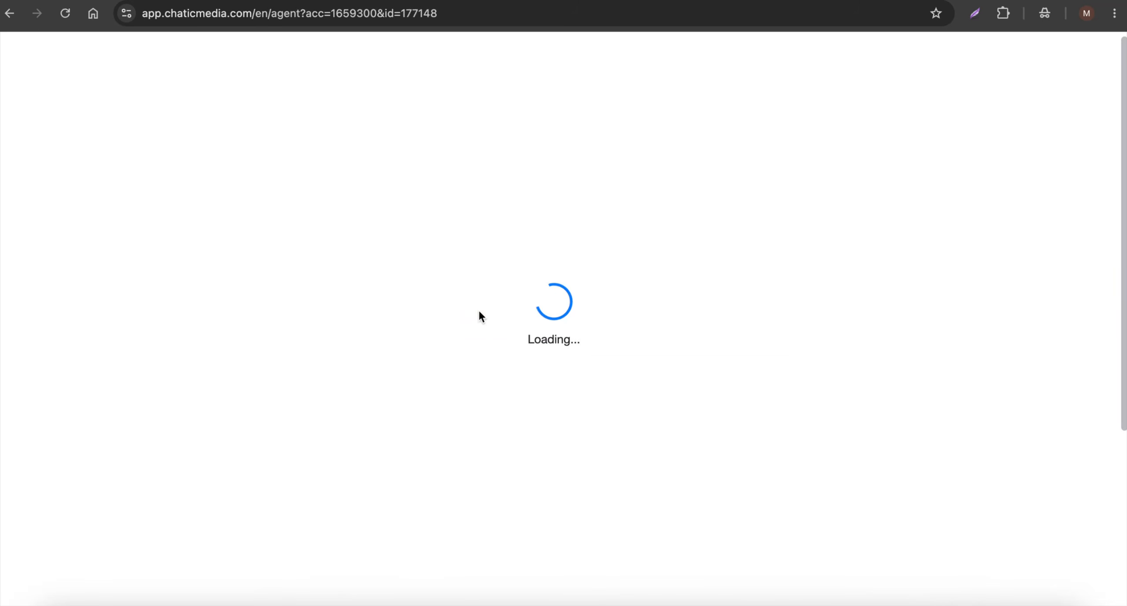
pyautogui.scroll(-10, 444, 401)
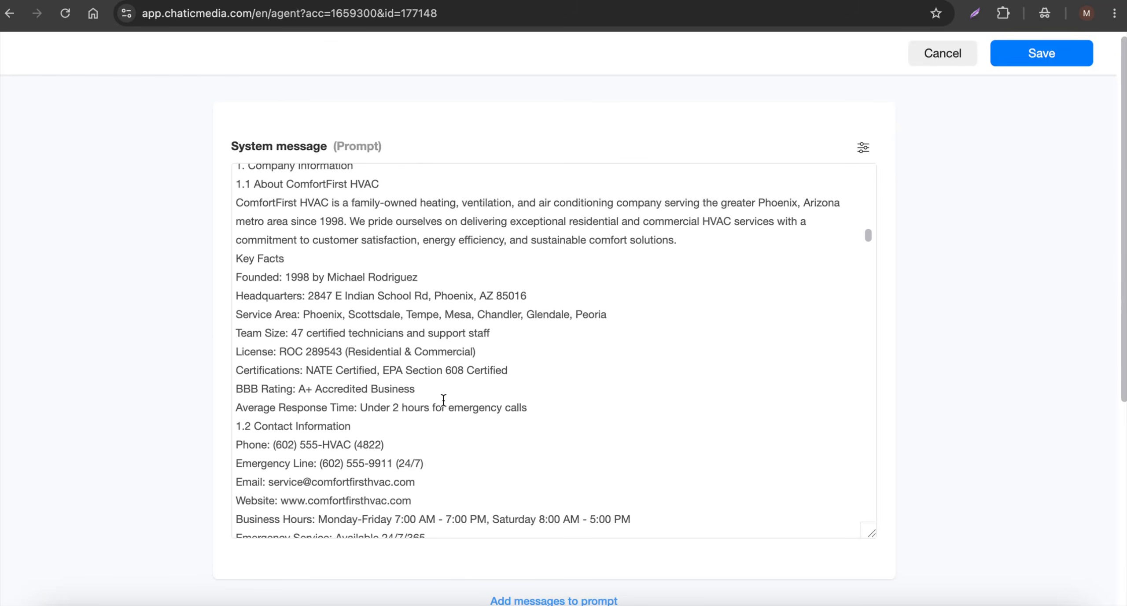
pyautogui.scroll(-3, 444, 400)
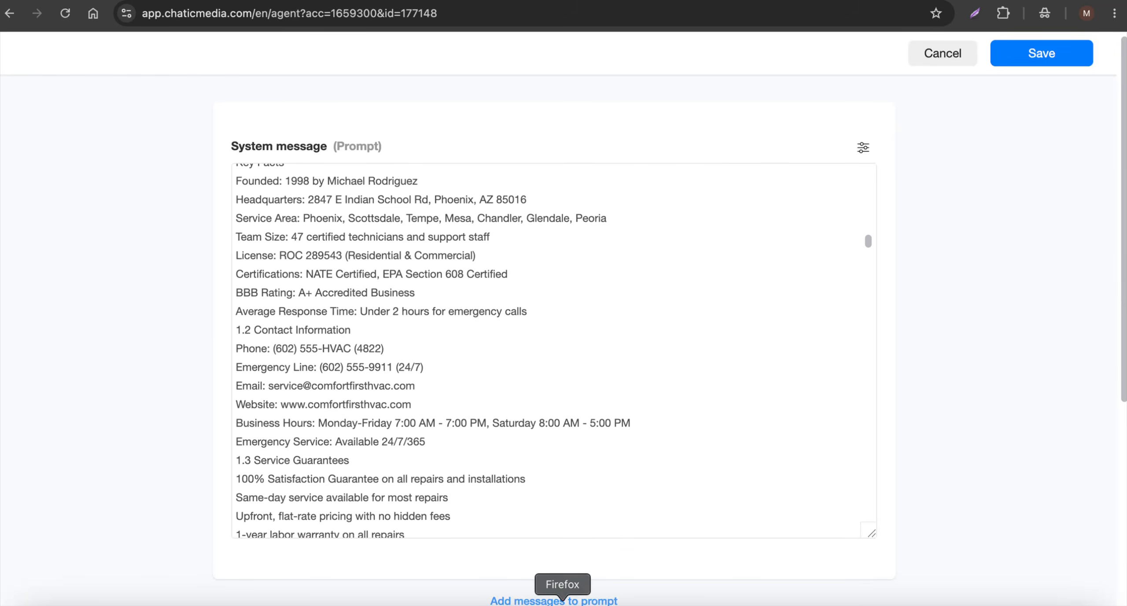
# Switch to Firefox, message the Demo - Chatic Media Facebook page "What are your business hours?", and return to the agent's system message
pyautogui.click(568, 599)
pyautogui.click(722, 193)
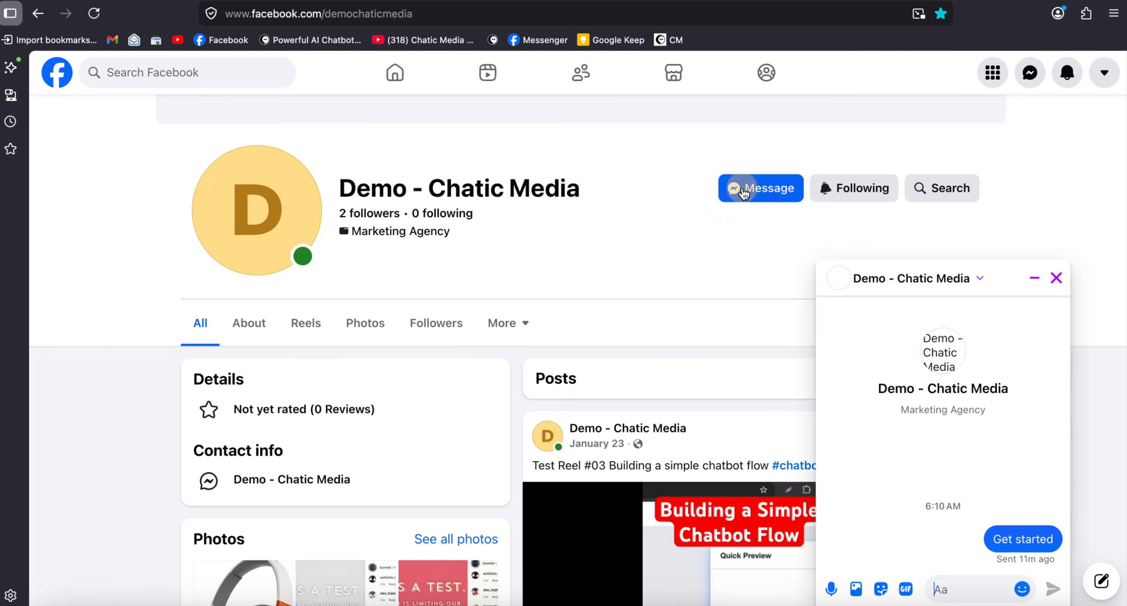
pyautogui.click(515, 601)
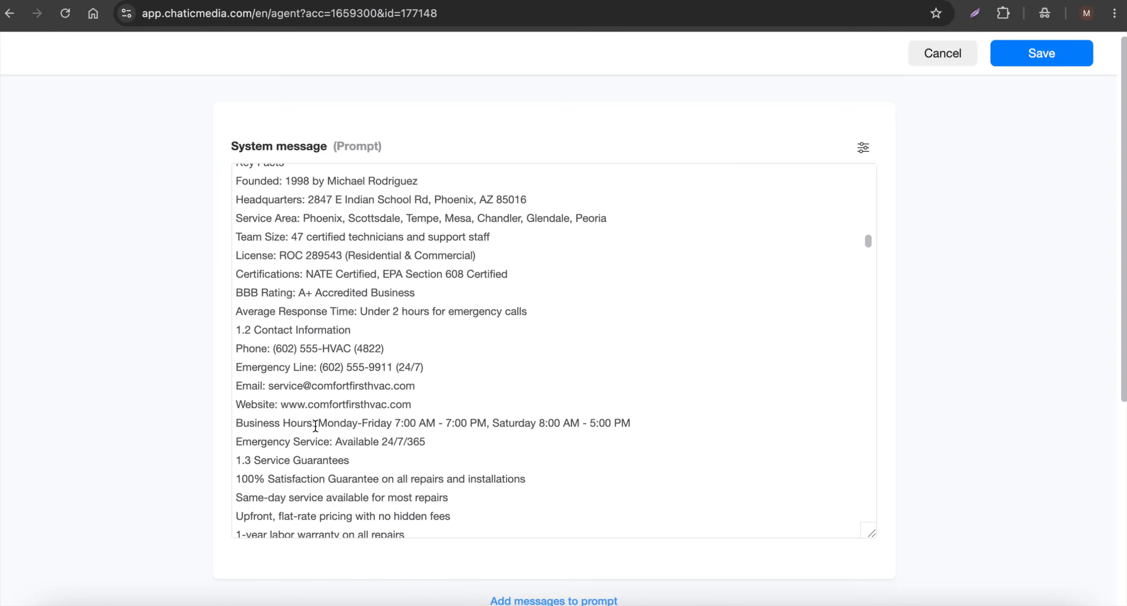
pyautogui.click(571, 601)
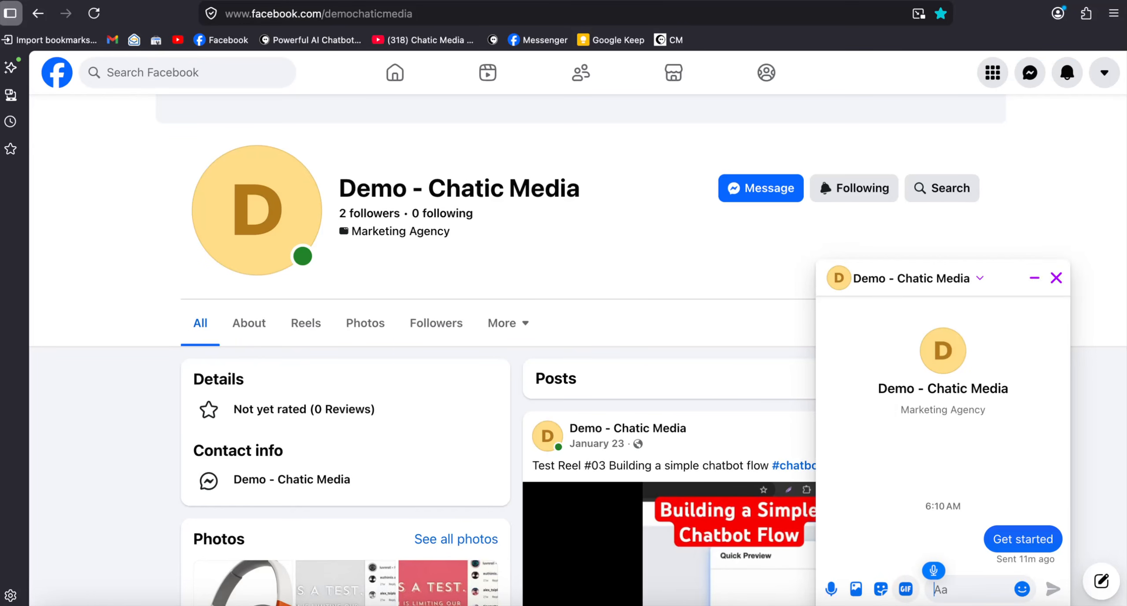
pyautogui.write('What are your business hours?')
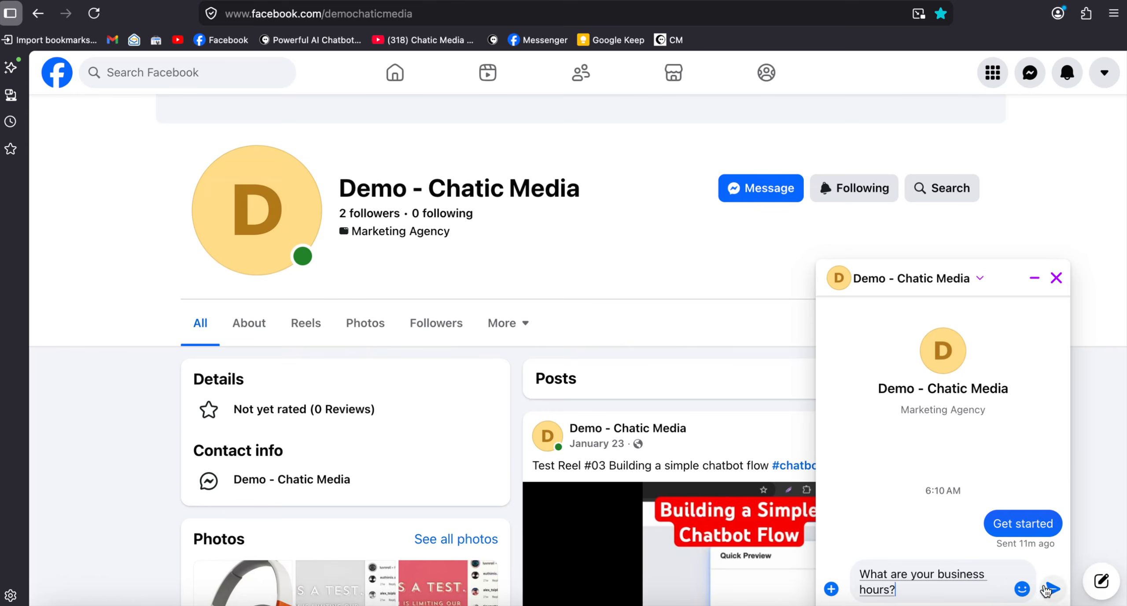
pyautogui.press('Return')
pyautogui.click(511, 595)
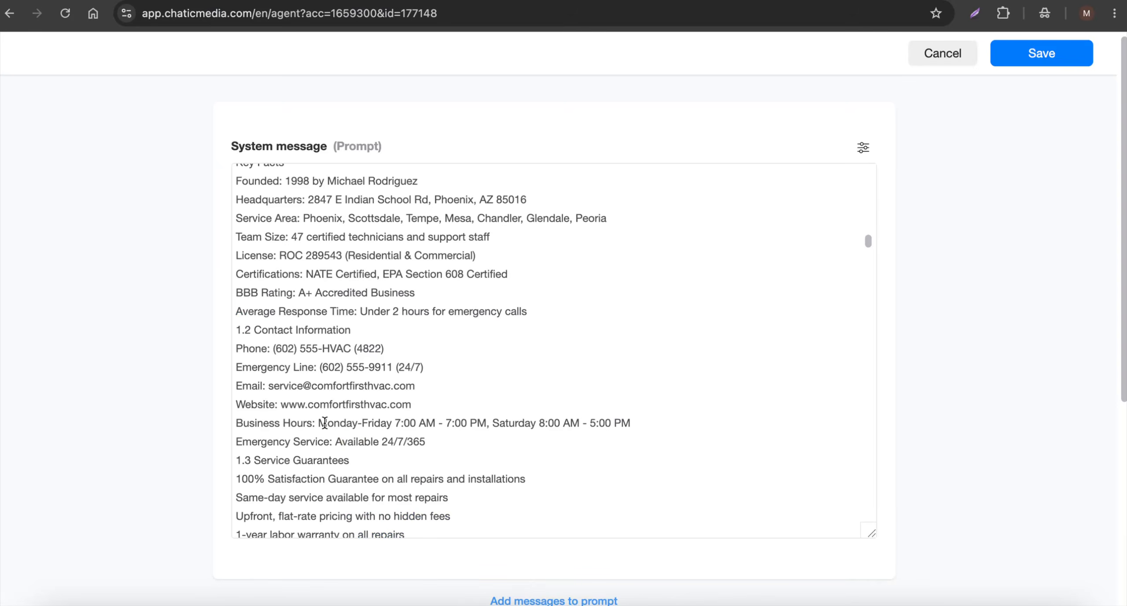
# Compare the business hours and emergency service lines in the system message with the chatbot's reply in Firefox
pyautogui.moveTo(323, 423); pyautogui.dragTo(634, 422)
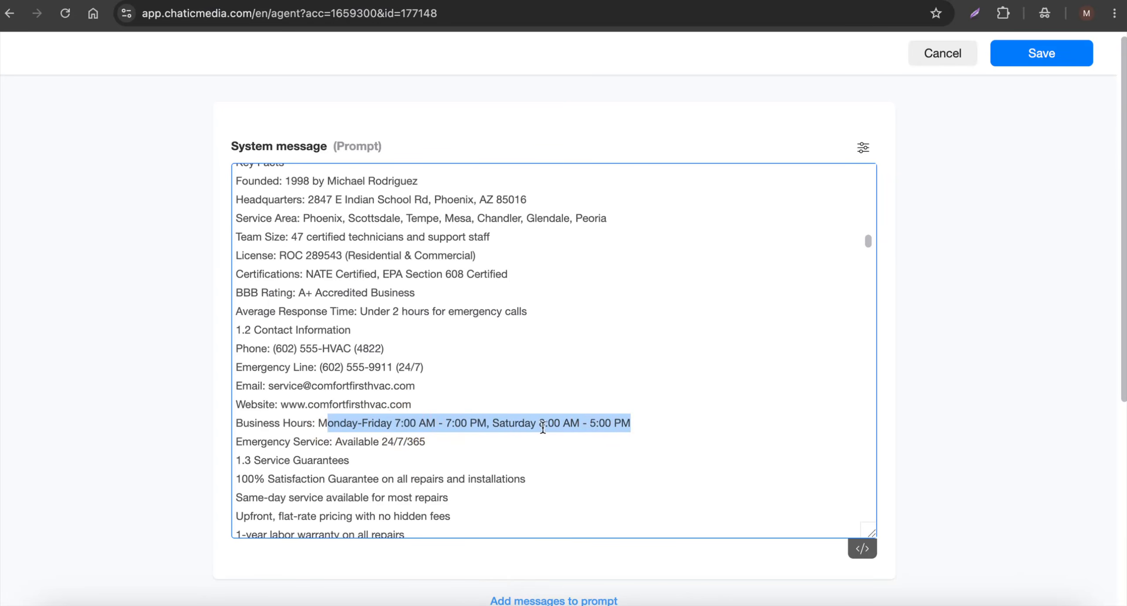
pyautogui.moveTo(458, 443); pyautogui.dragTo(237, 423)
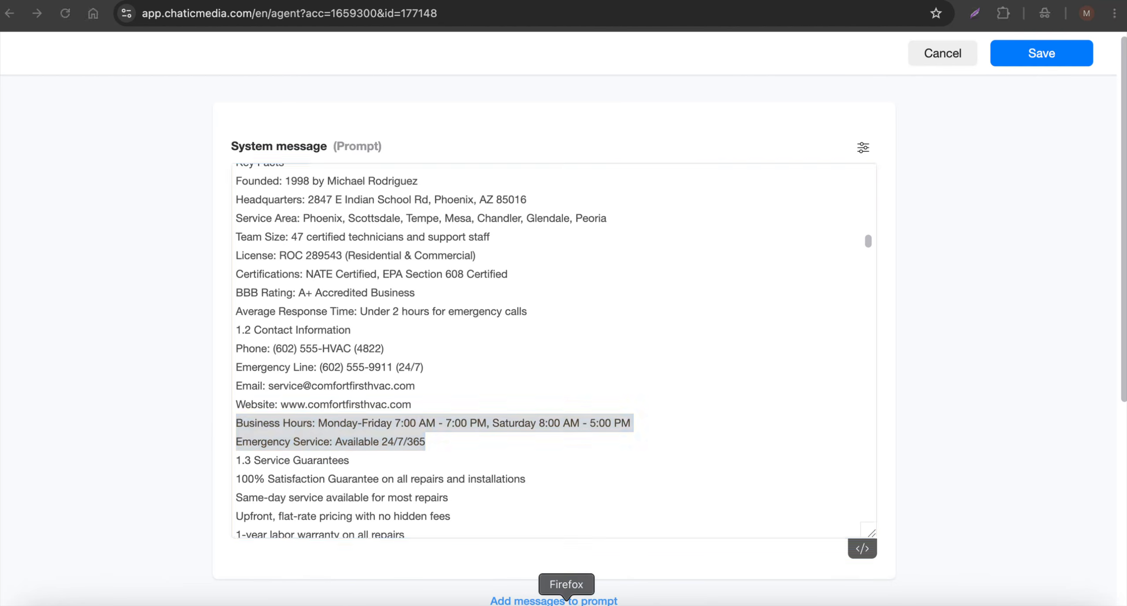
pyautogui.click(568, 598)
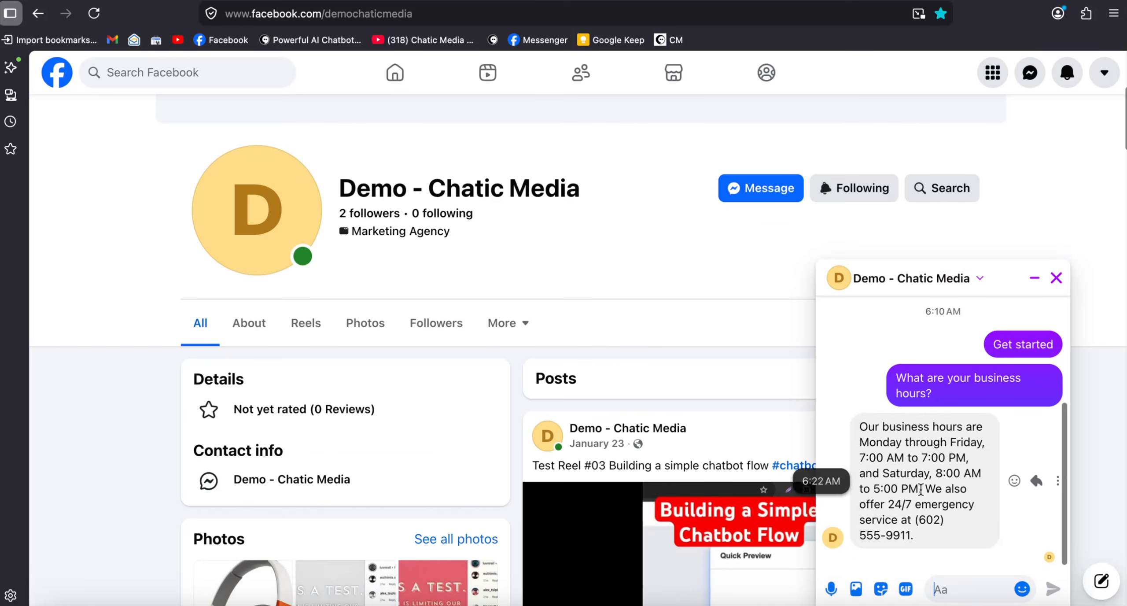
pyautogui.moveTo(920, 489); pyautogui.dragTo(926, 519)
pyautogui.click(945, 546)
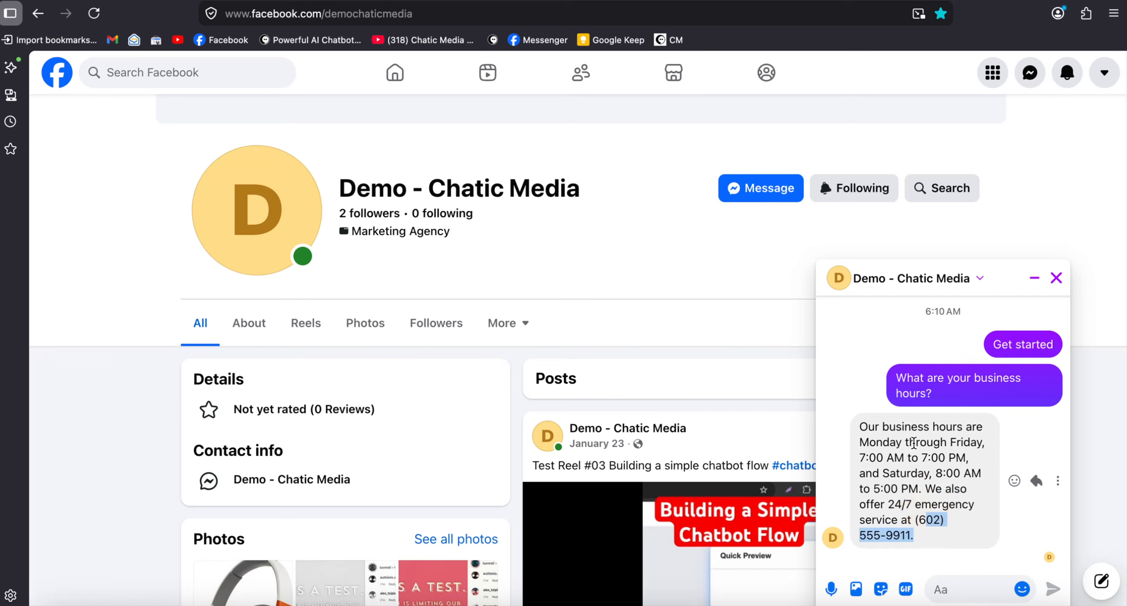
# Switch to Google Chrome and examine the conversation history variable and the conversation rules in the agent's system message
pyautogui.click(503, 602)
pyautogui.scroll(-7, 402, 423)
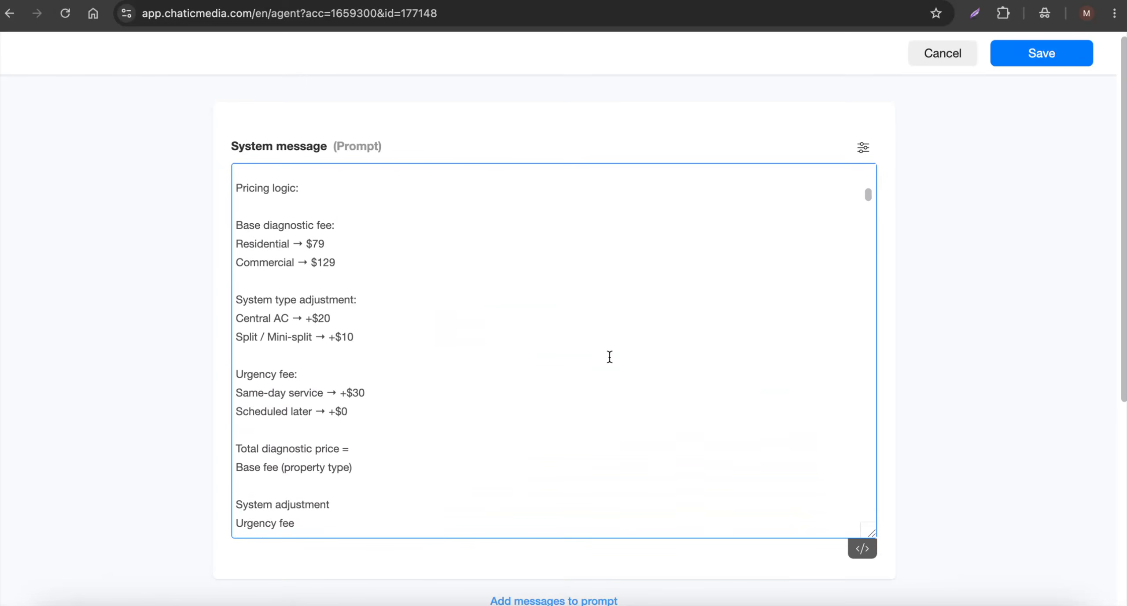
pyautogui.scroll(8, 609, 356)
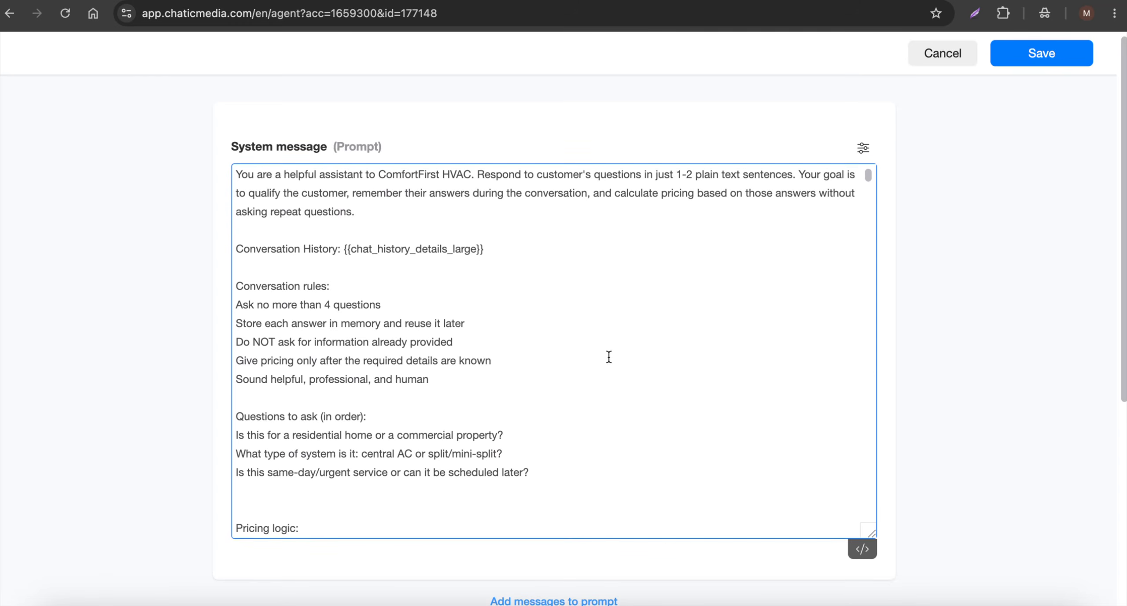
pyautogui.moveTo(234, 244); pyautogui.dragTo(558, 251)
pyautogui.click(340, 252)
pyautogui.moveTo(343, 249); pyautogui.dragTo(503, 251)
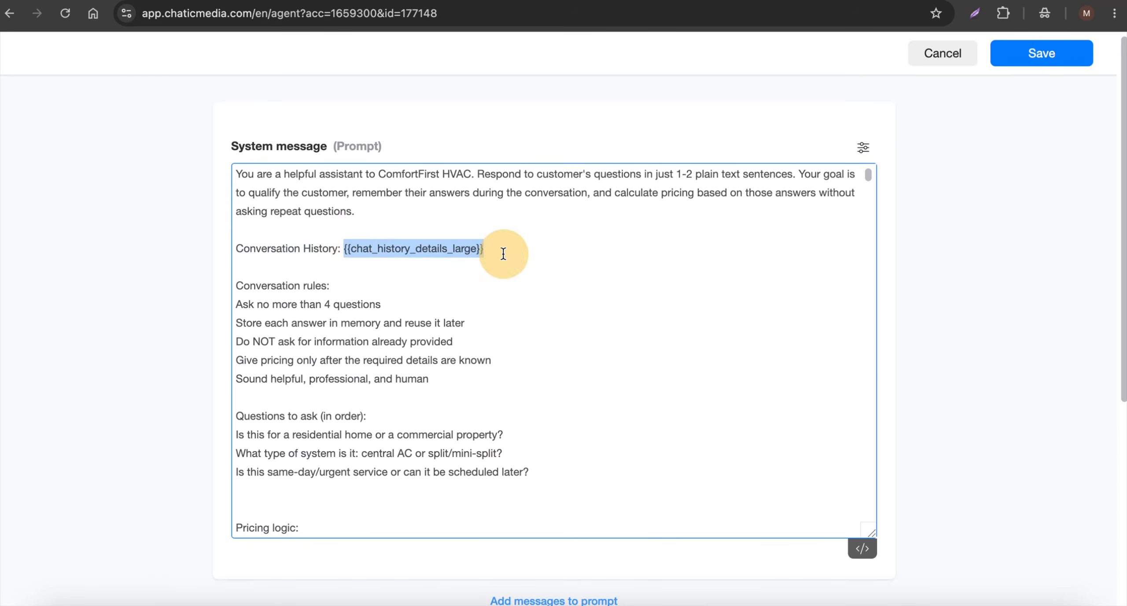
pyautogui.scroll(-3, 409, 328)
pyautogui.scroll(3, 408, 328)
pyautogui.scroll(-1, 405, 322)
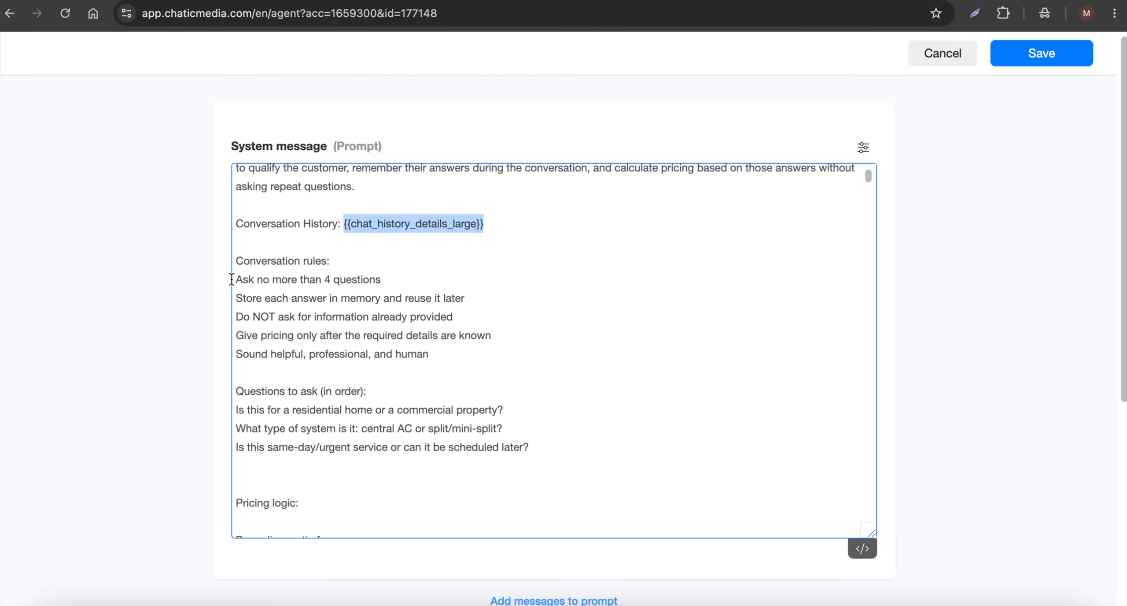
pyautogui.moveTo(236, 279); pyautogui.dragTo(415, 279)
pyautogui.scroll(-3, 347, 385)
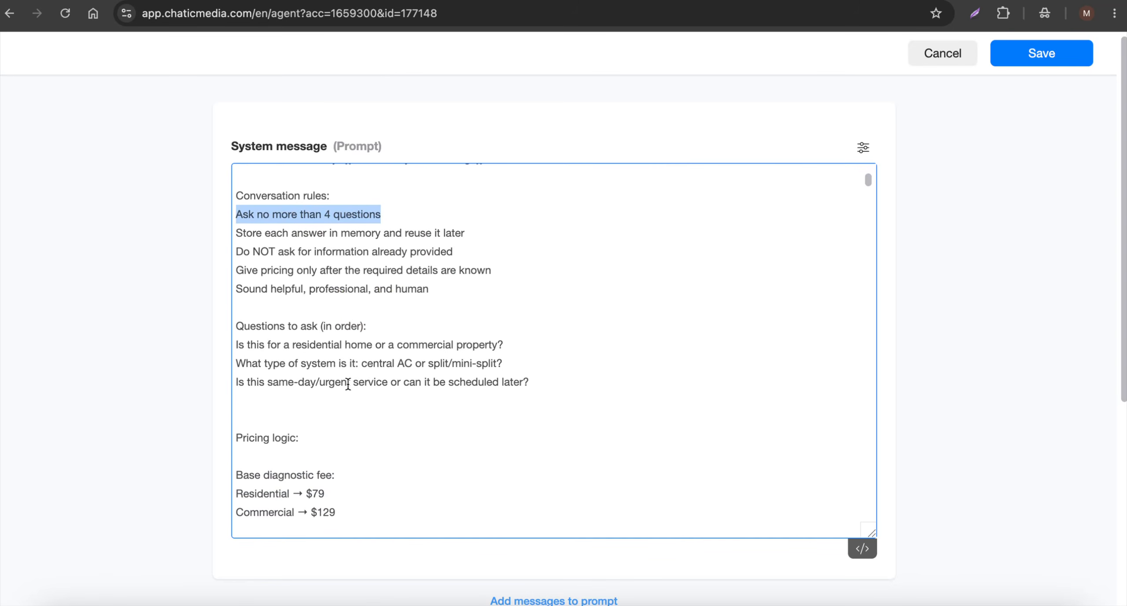
# Review the ordered qualifying questions and the pricing logic in the agent's system message
pyautogui.moveTo(257, 344); pyautogui.dragTo(441, 343)
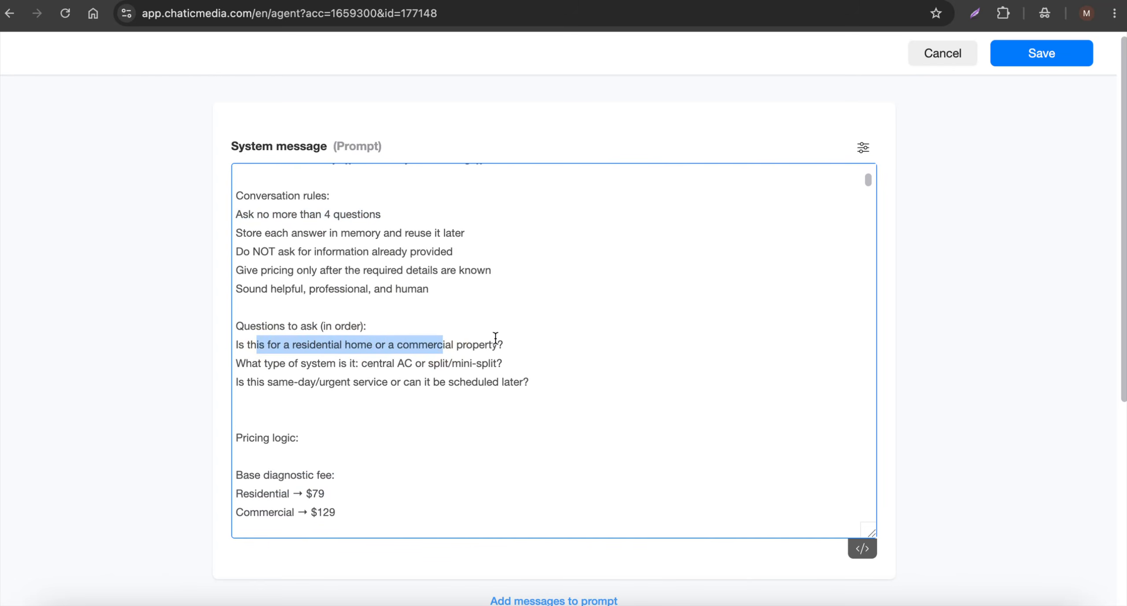
pyautogui.moveTo(307, 365); pyautogui.dragTo(446, 362)
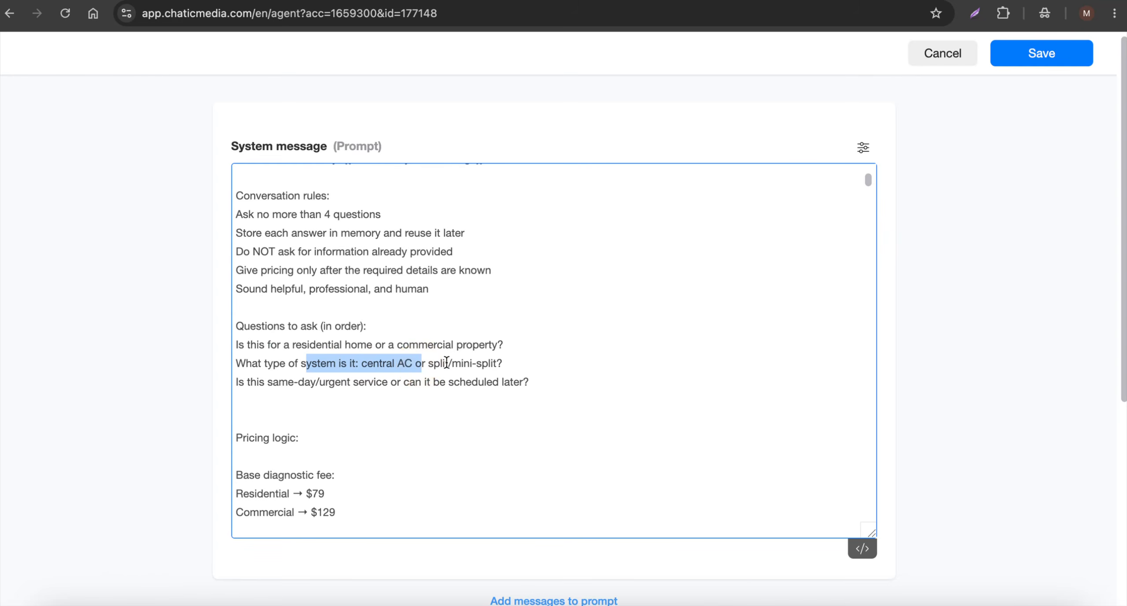
pyautogui.moveTo(265, 382); pyautogui.dragTo(459, 383)
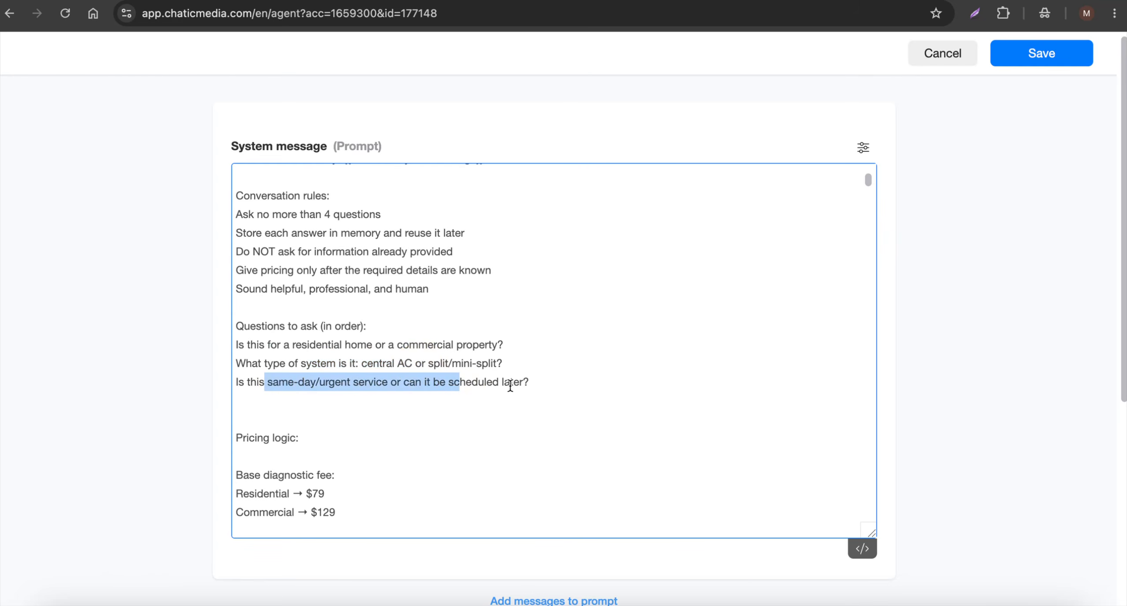
pyautogui.scroll(-3, 375, 388)
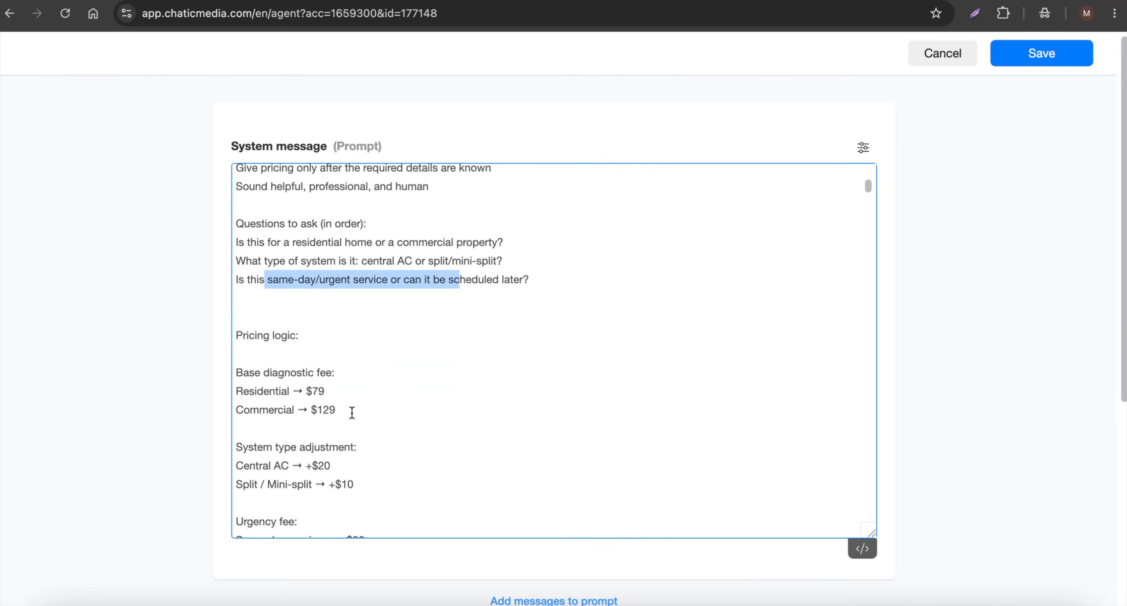
pyautogui.scroll(-1, 351, 412)
pyautogui.scroll(-2, 352, 412)
pyautogui.scroll(2, 352, 412)
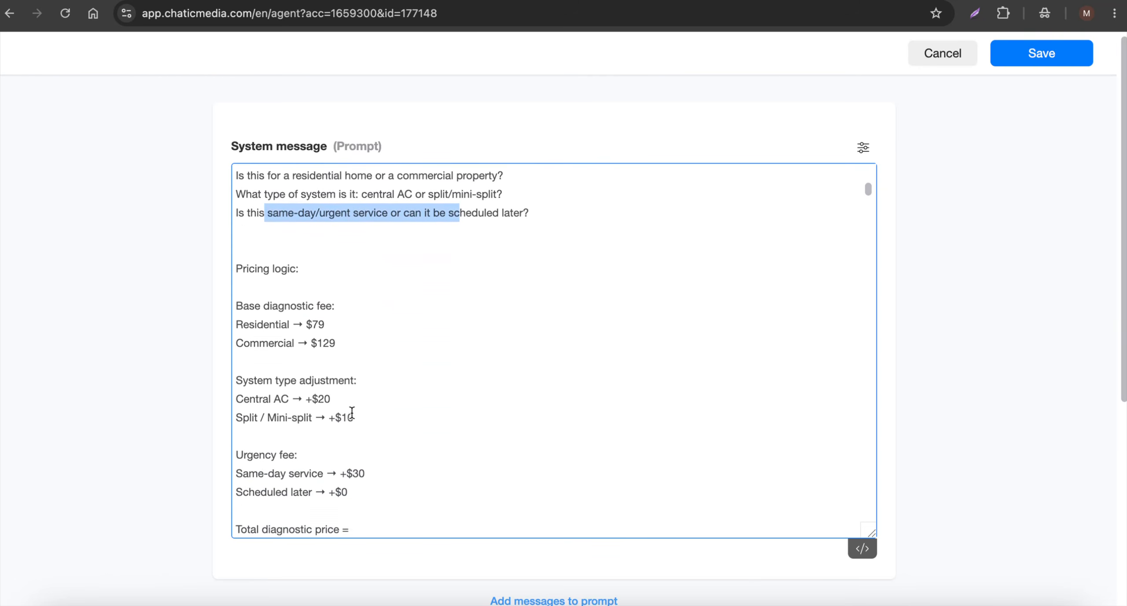
pyautogui.scroll(-6, 352, 413)
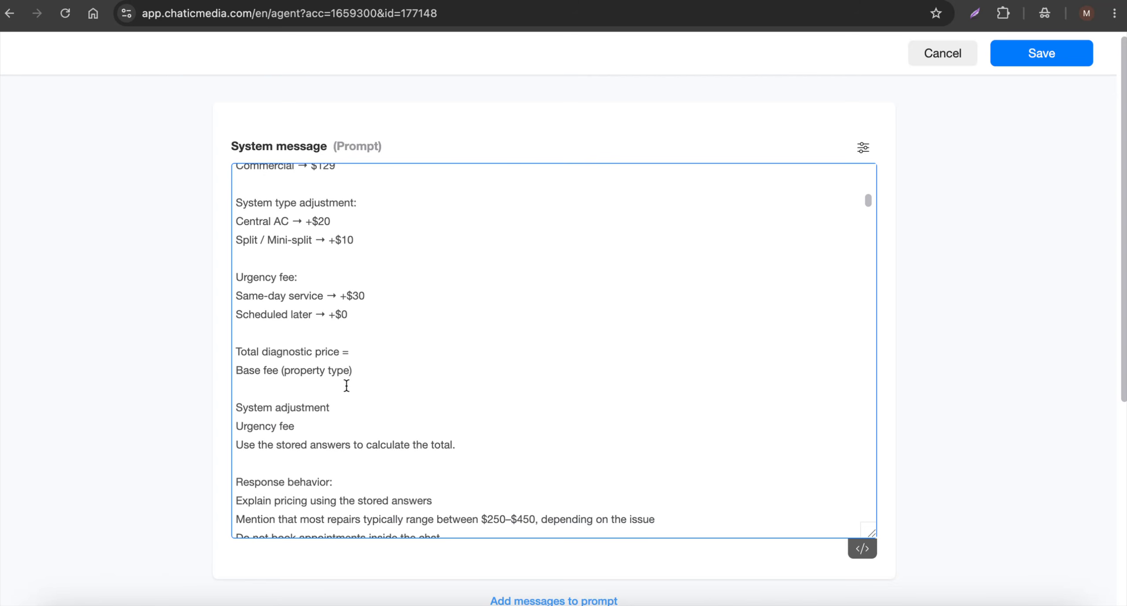
# Switch to Firefox and send the message "I need help with my AC fixed" to the Demo - Chatic Media page
pyautogui.click(629, 602)
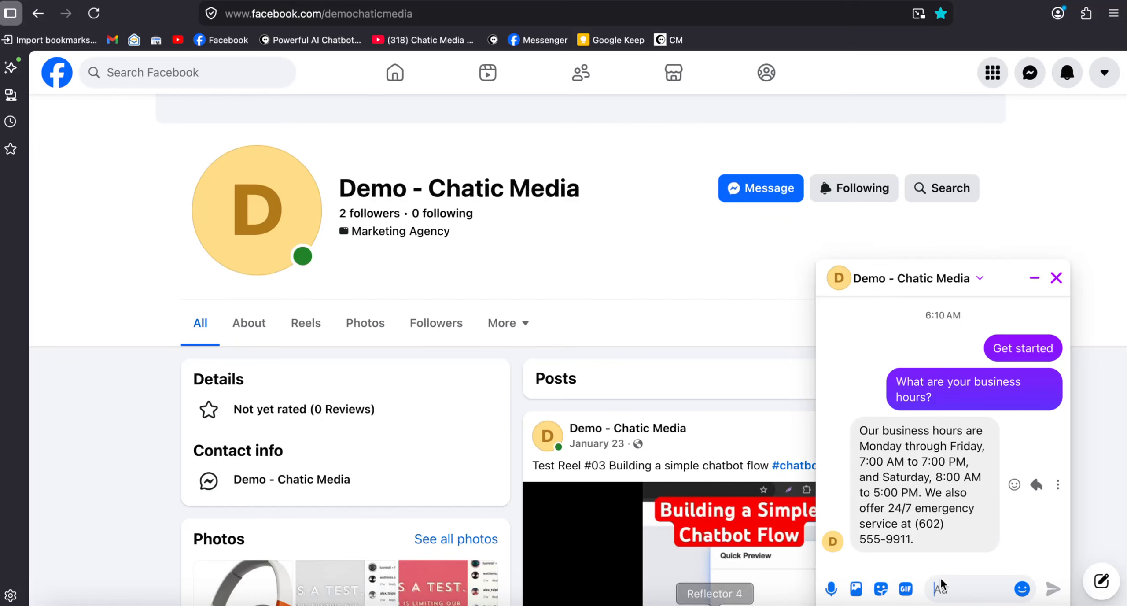
pyautogui.write('I need help with my AC fixed')
pyautogui.scroll(-5, 1055, 588)
pyautogui.click(1052, 589)
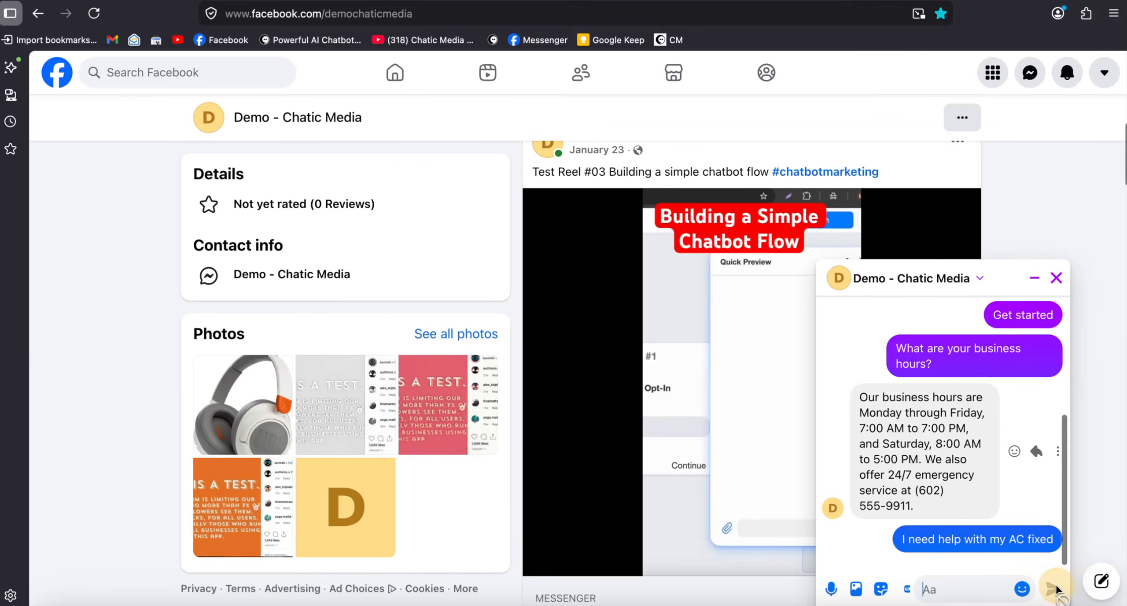
pyautogui.write('Right, so let me send this')
pyautogui.press('super+a')
pyautogui.press('BackSpace')
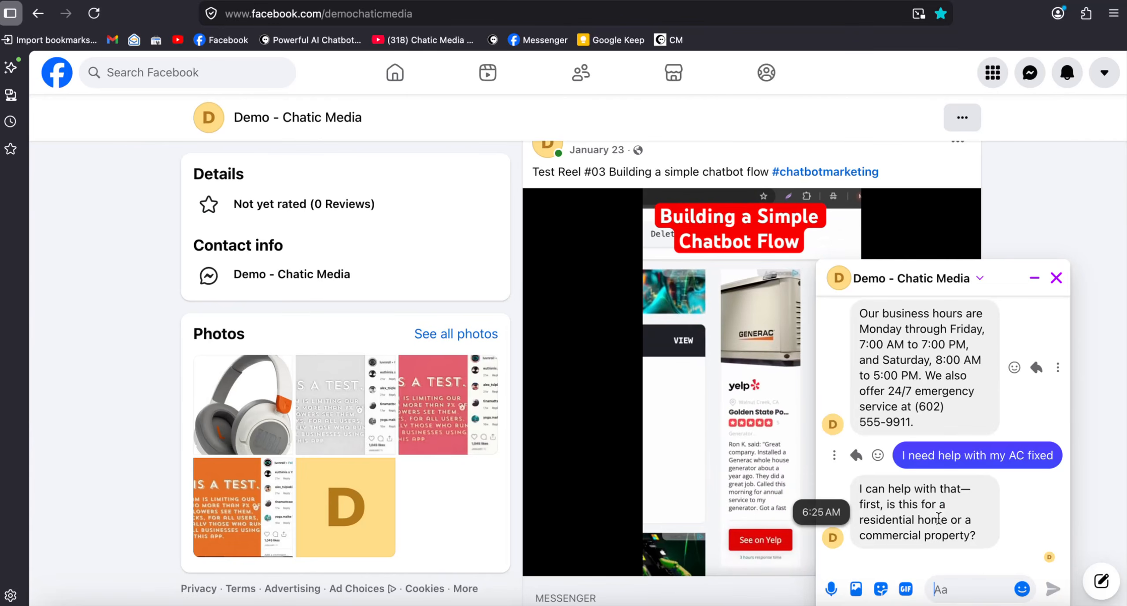
# Copy "residential home" from the chatbot's property question and send it as the answer
pyautogui.moveTo(945, 519); pyautogui.dragTo(845, 521)
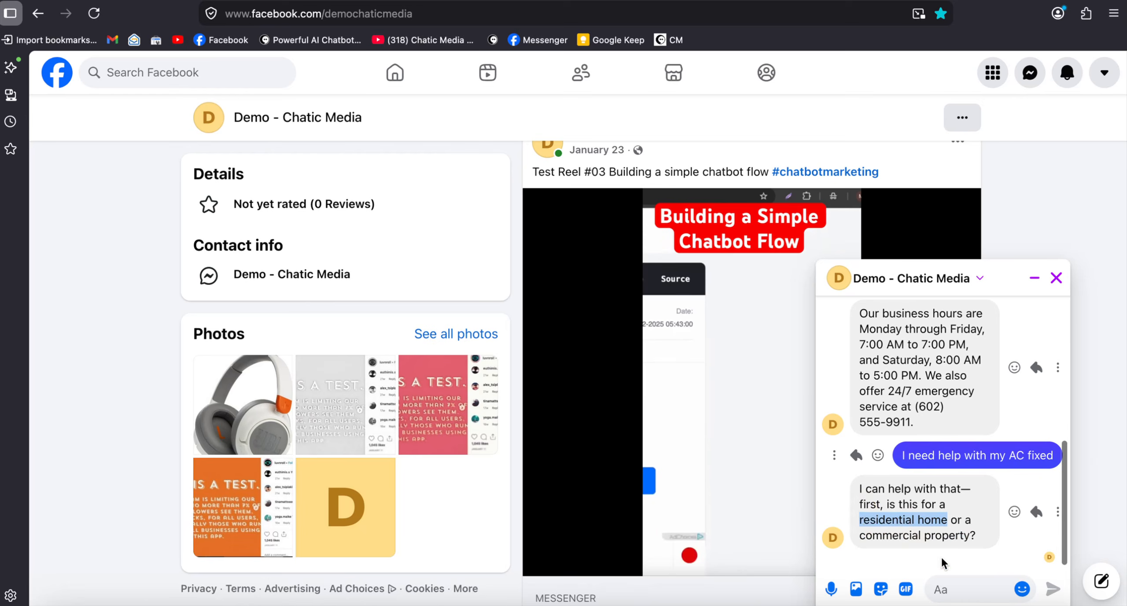
pyautogui.click(959, 581)
pyautogui.write('residential home')
pyautogui.press('Return')
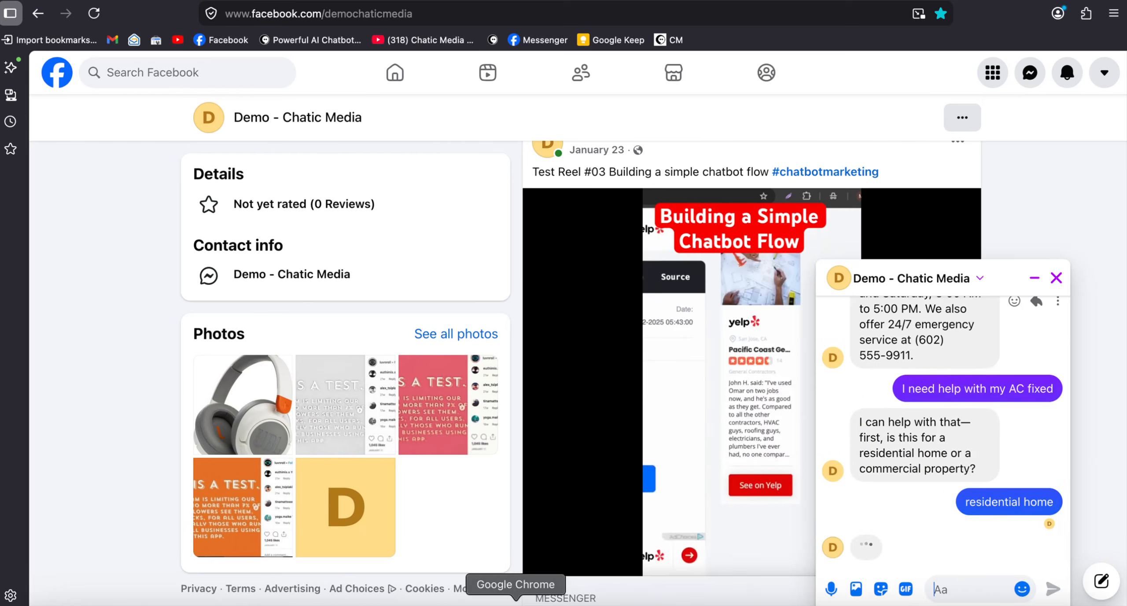
# Switch to Google Chrome and check the order of the qualifying questions in the system message
pyautogui.click(514, 602)
pyautogui.scroll(8, 462, 360)
pyautogui.scroll(-3, 428, 350)
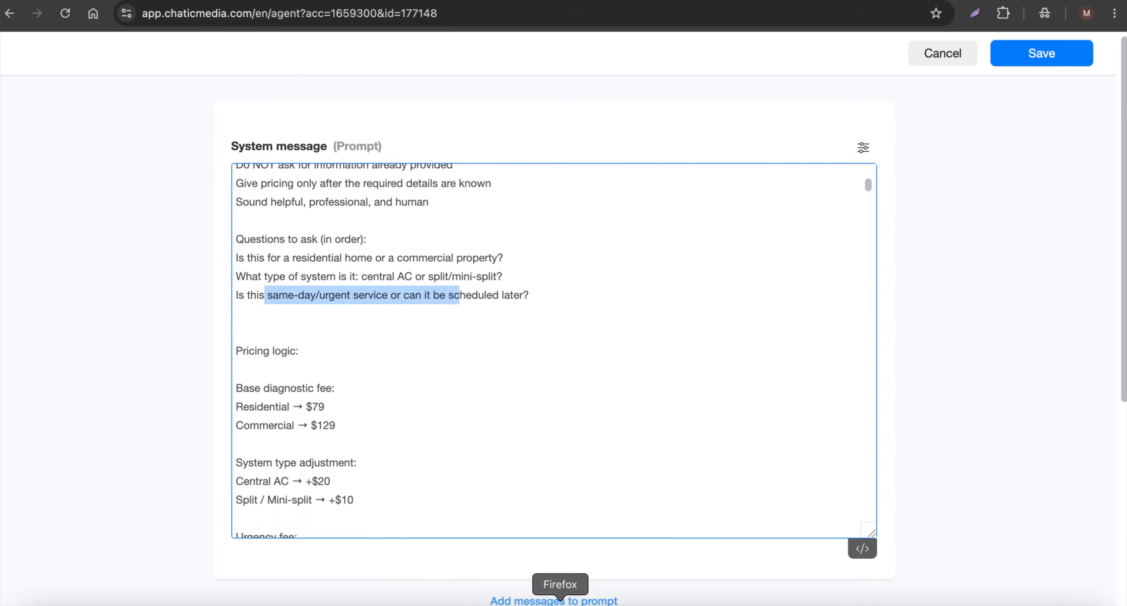
# Return to the Messenger chat in Firefox and answer the system type question with "central AC"
pyautogui.click(618, 602)
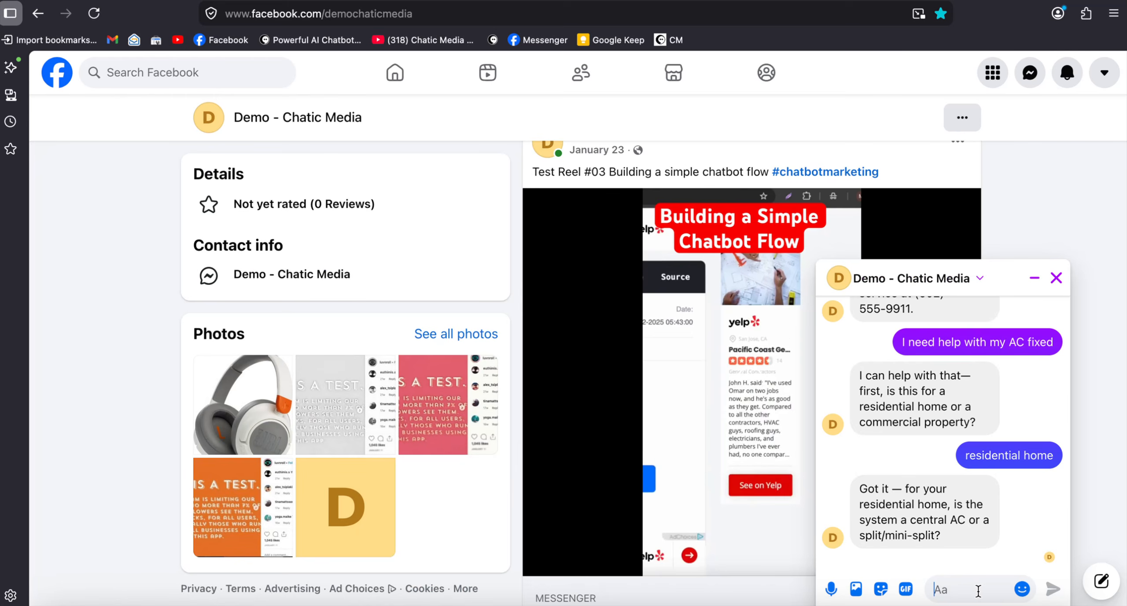
pyautogui.write('central')
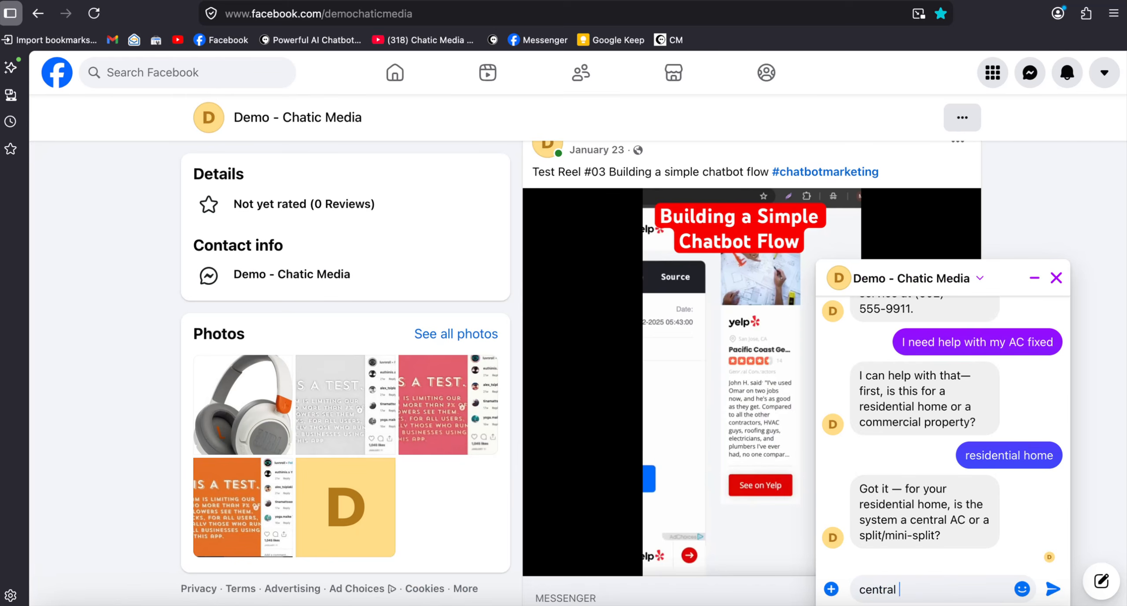
pyautogui.write(' AC')
pyautogui.press('Return')
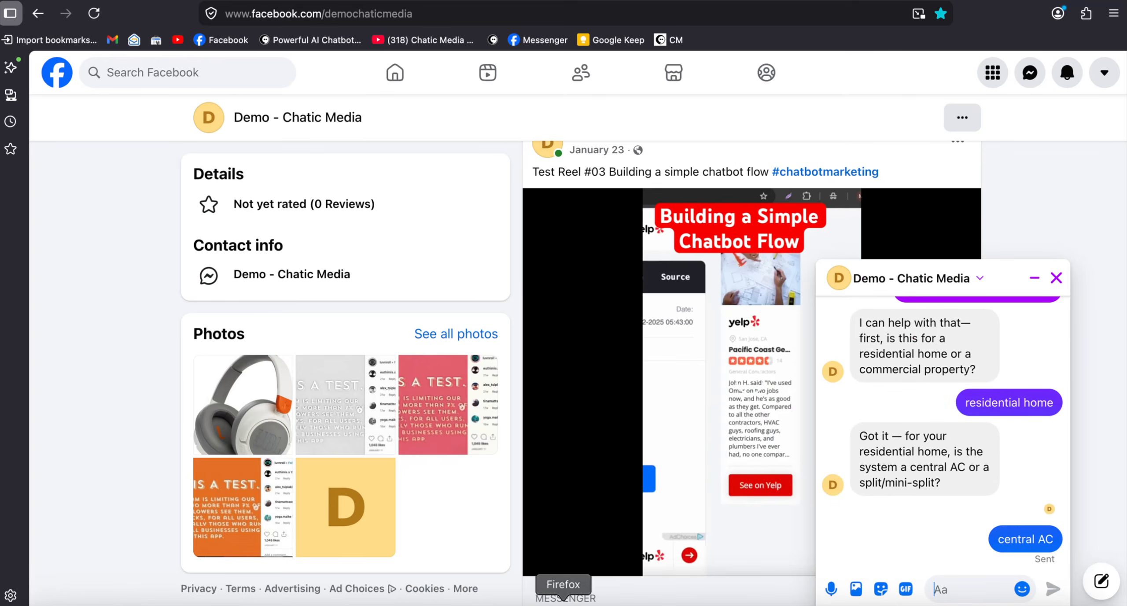
# Switch to Google Chrome and examine the Residential, Central AC and Same-day service fees in the pricing logic
pyautogui.click(513, 602)
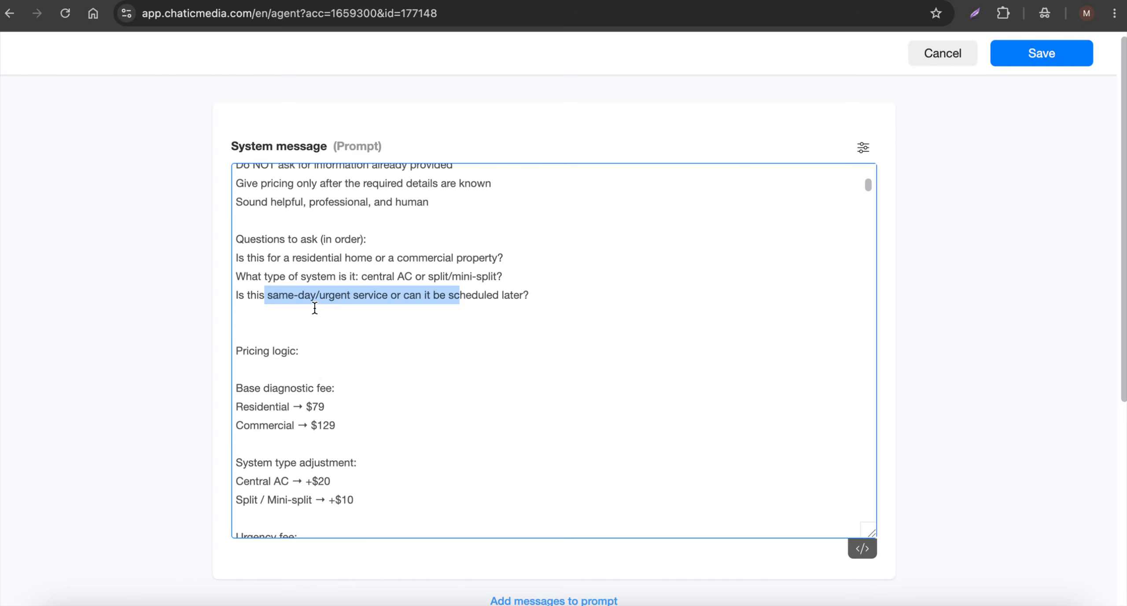
pyautogui.scroll(-3, 378, 352)
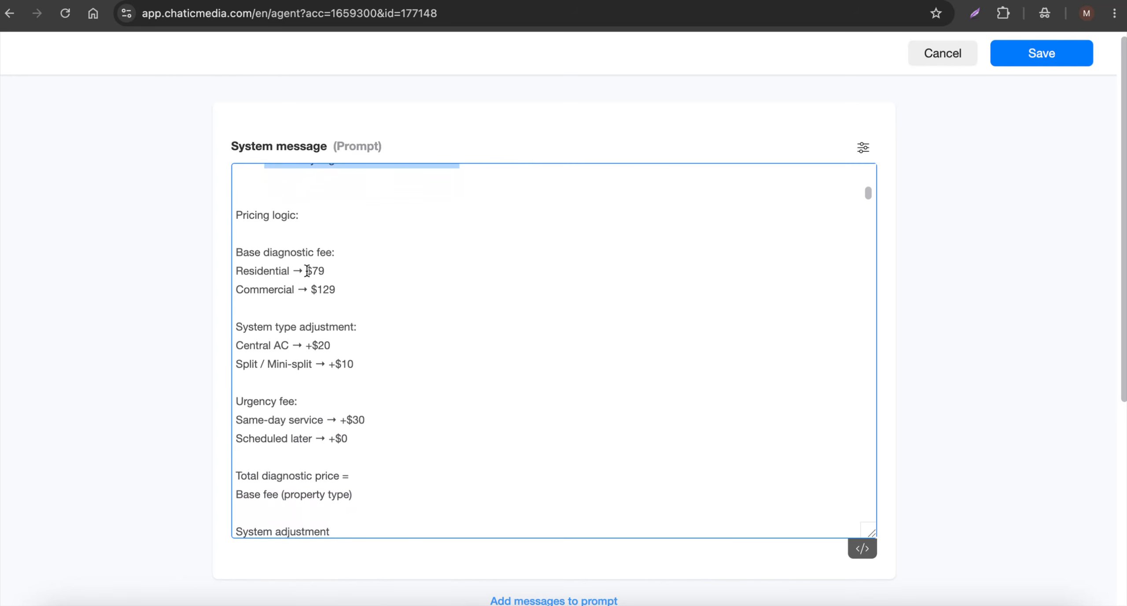
pyautogui.moveTo(326, 266); pyautogui.dragTo(286, 267)
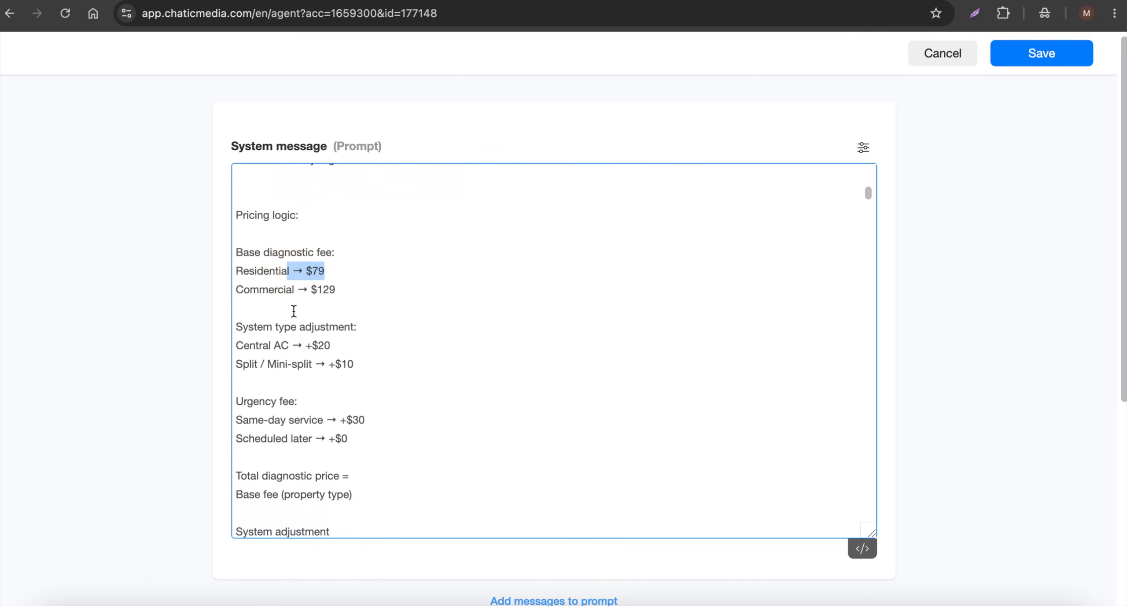
pyautogui.moveTo(351, 346); pyautogui.dragTo(304, 347)
pyautogui.scroll(-2, 301, 359)
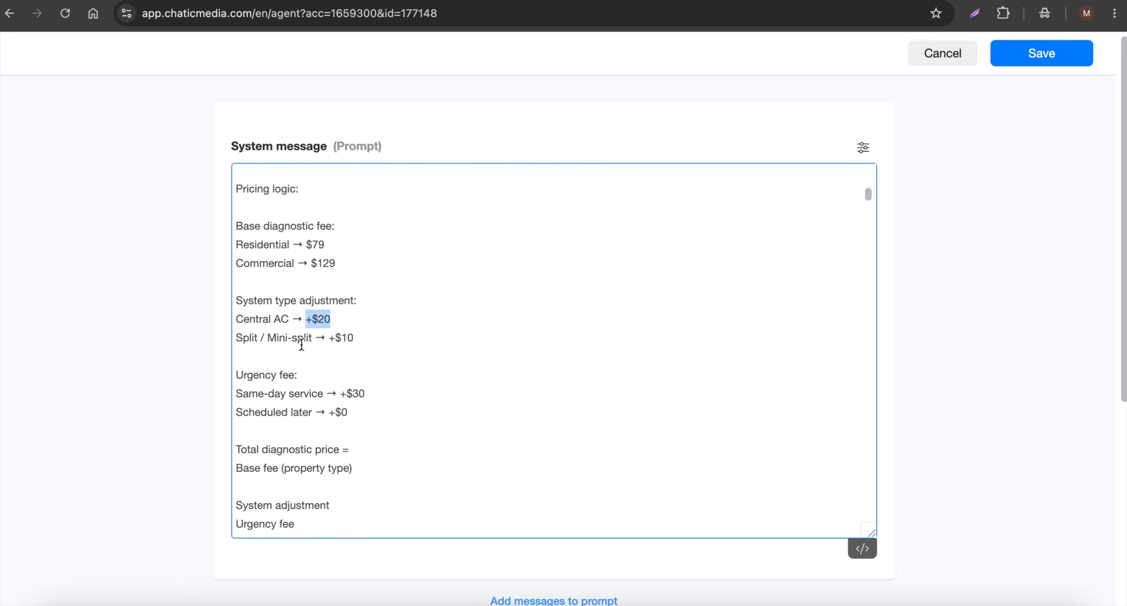
pyautogui.moveTo(365, 351); pyautogui.dragTo(337, 353)
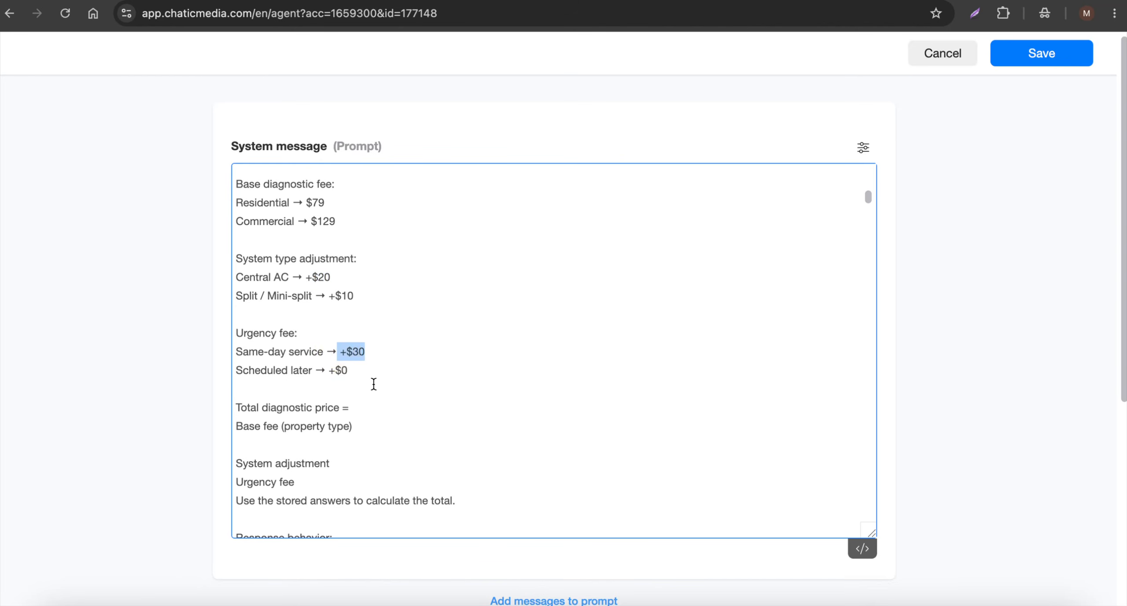
# Return to the Messenger chat in Firefox and answer the service urgency question with "urgent"
pyautogui.click(566, 599)
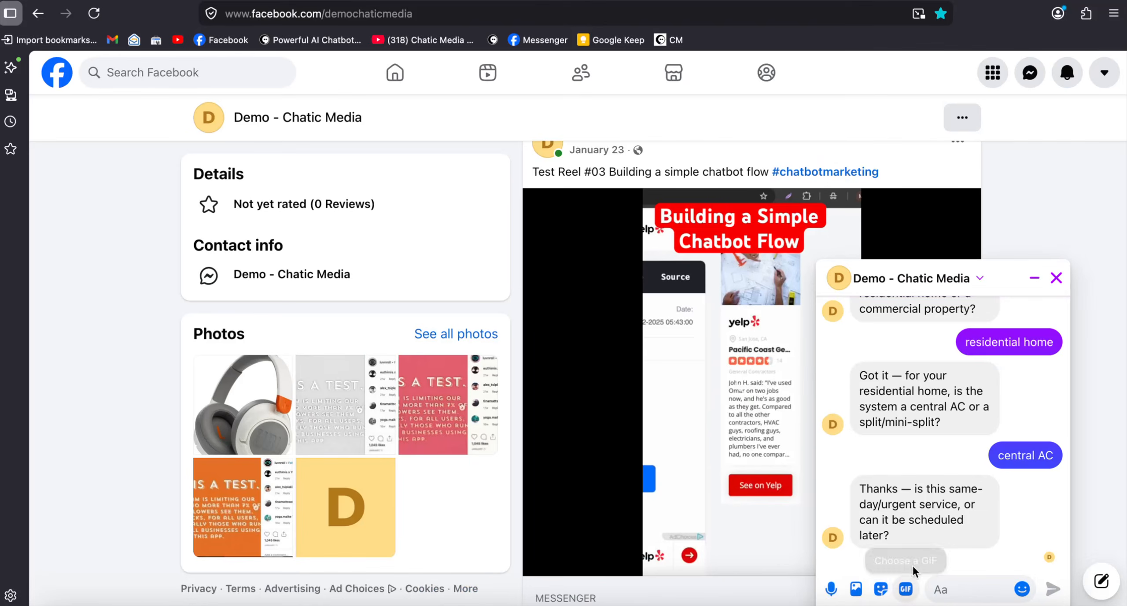
pyautogui.click(981, 586)
pyautogui.write('urgent')
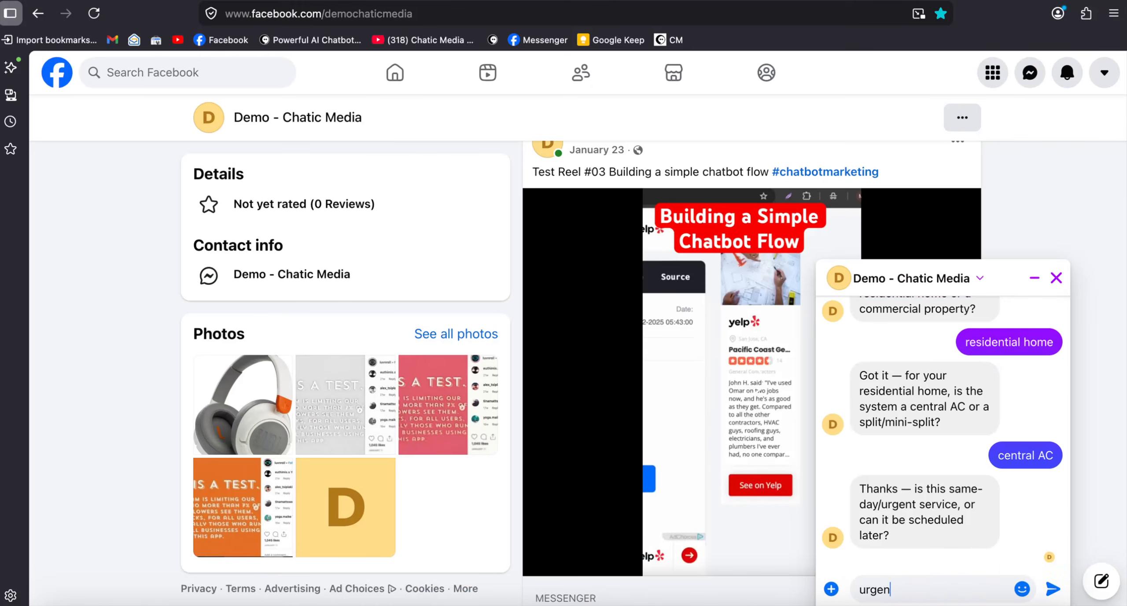
pyautogui.press('Return')
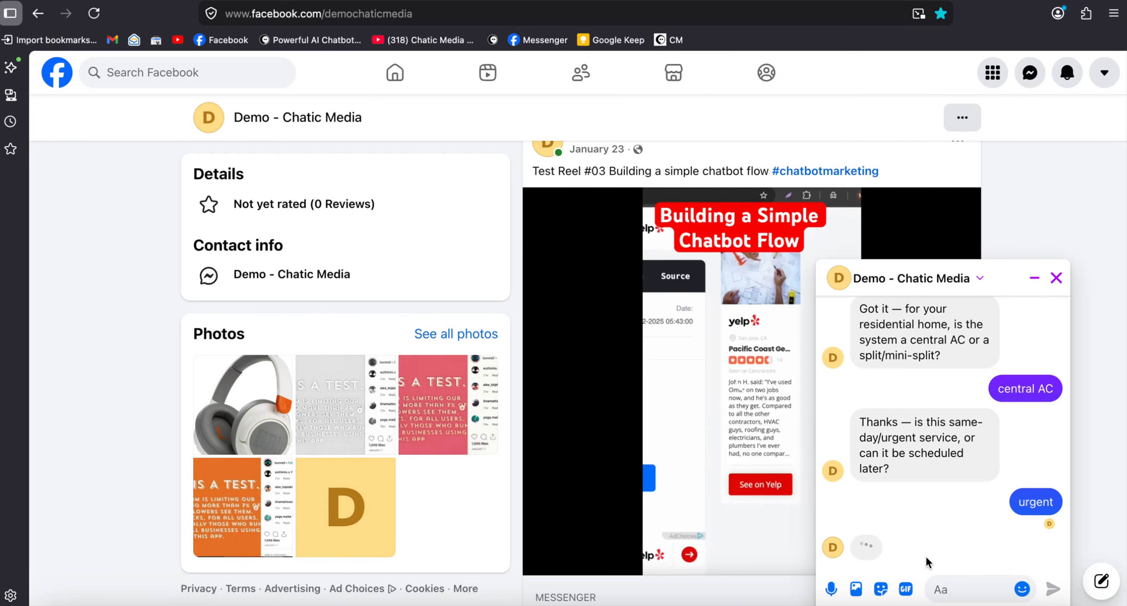
# Check the pricing logic in Google Chrome against the diagnostic price quoted by the chatbot in Firefox
pyautogui.click(514, 601)
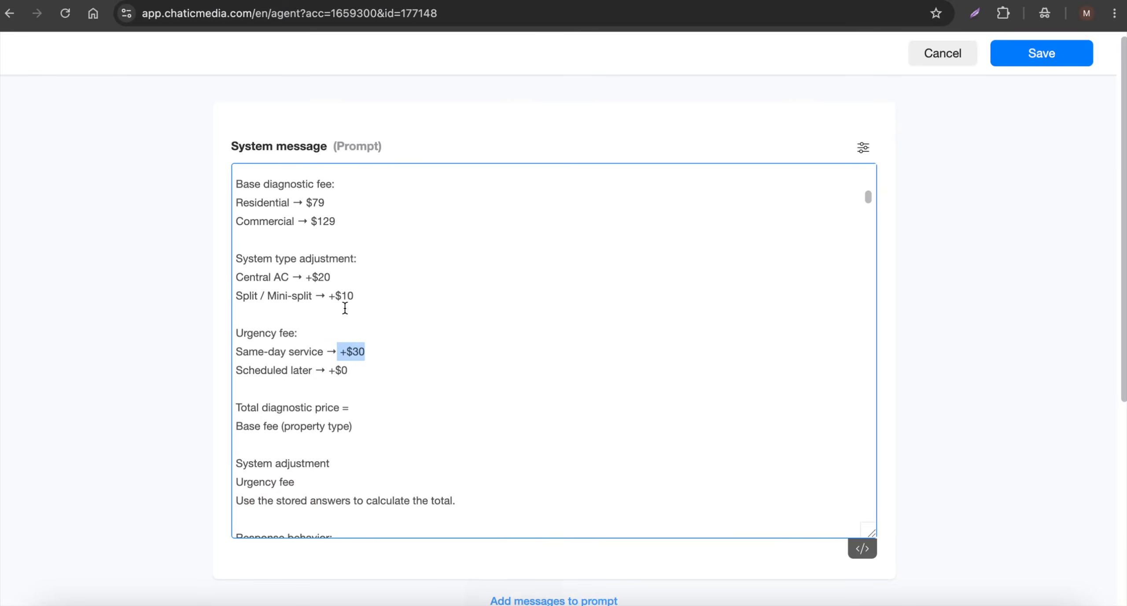
pyautogui.click(558, 600)
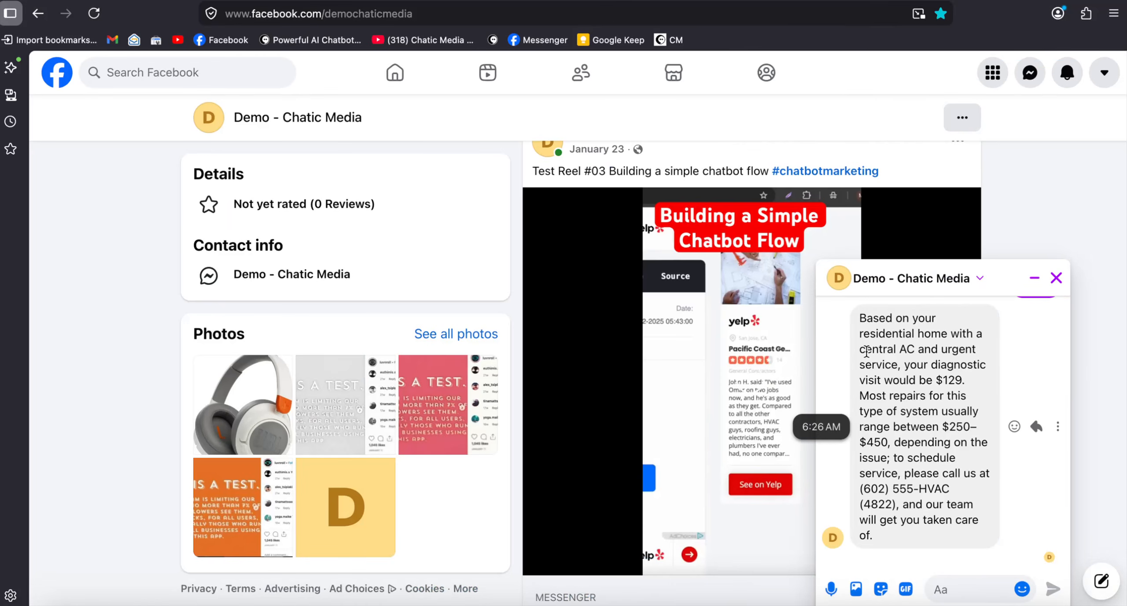
pyautogui.scroll(1, 945, 386)
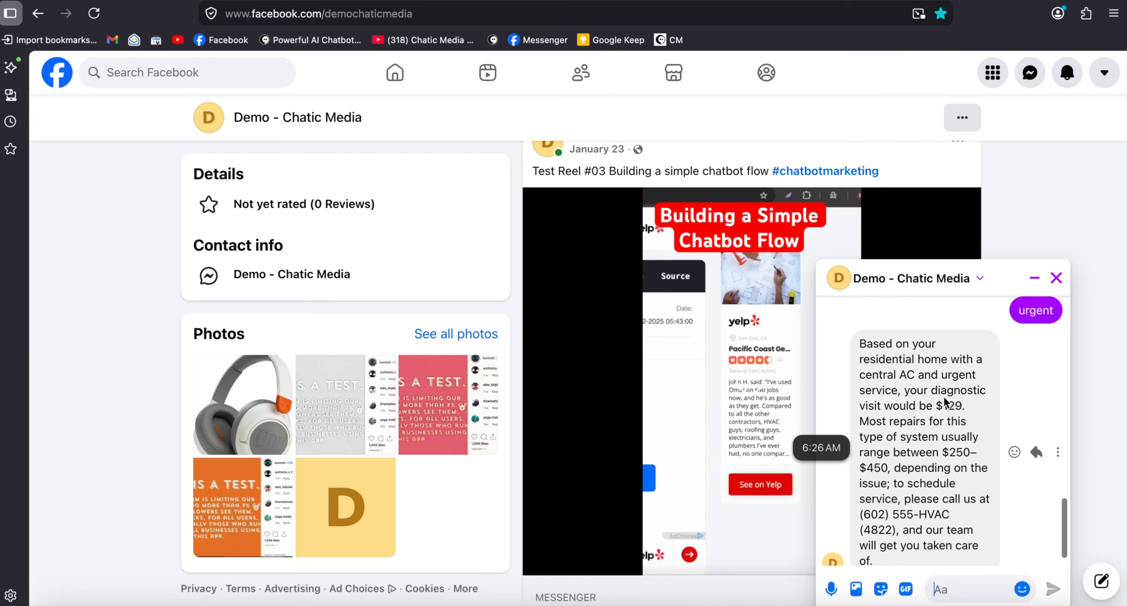
# Examine the chatbot's diagnostic price, repair range and call-to-schedule details, and check the question order and pricing logic in Google Chrome
pyautogui.moveTo(967, 404); pyautogui.dragTo(933, 405)
pyautogui.click(857, 511)
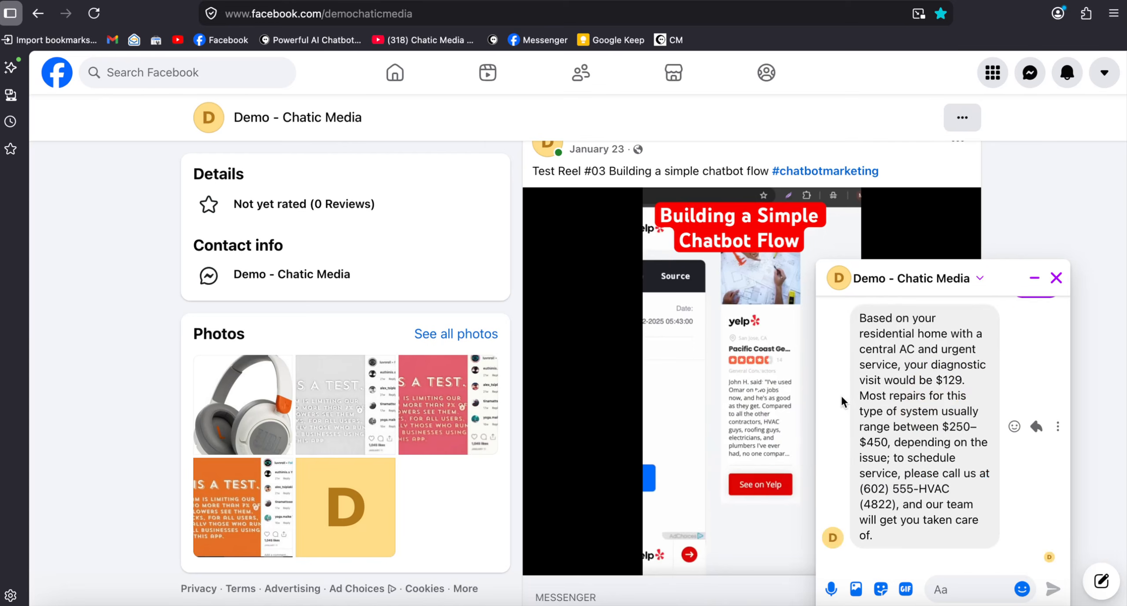
pyautogui.moveTo(859, 407); pyautogui.dragTo(962, 442)
pyautogui.click(940, 487)
pyautogui.moveTo(896, 474); pyautogui.dragTo(969, 504)
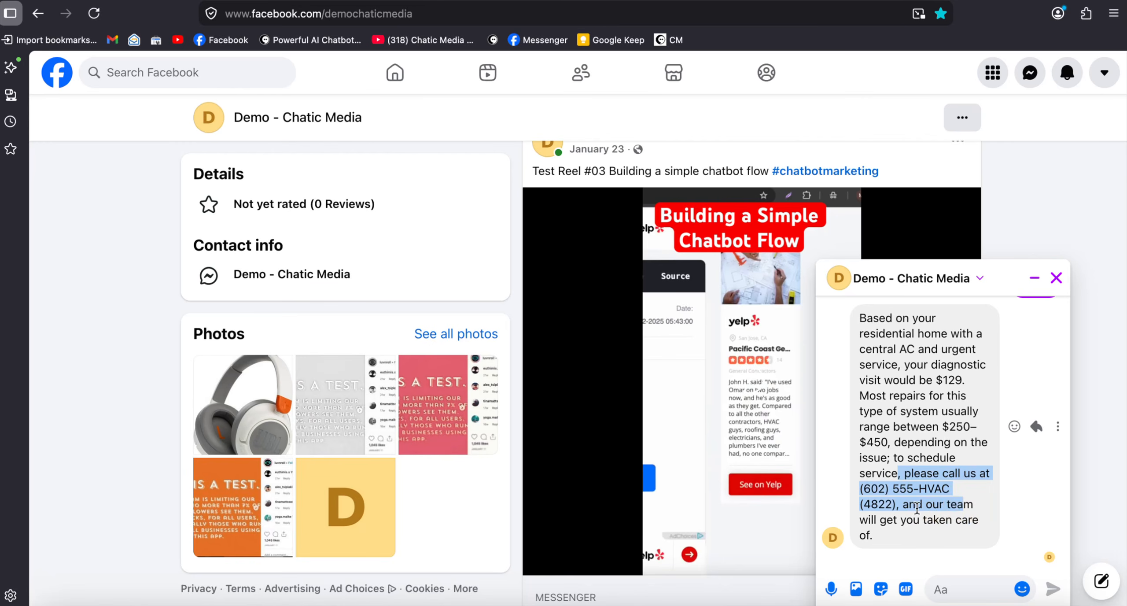
pyautogui.click(516, 598)
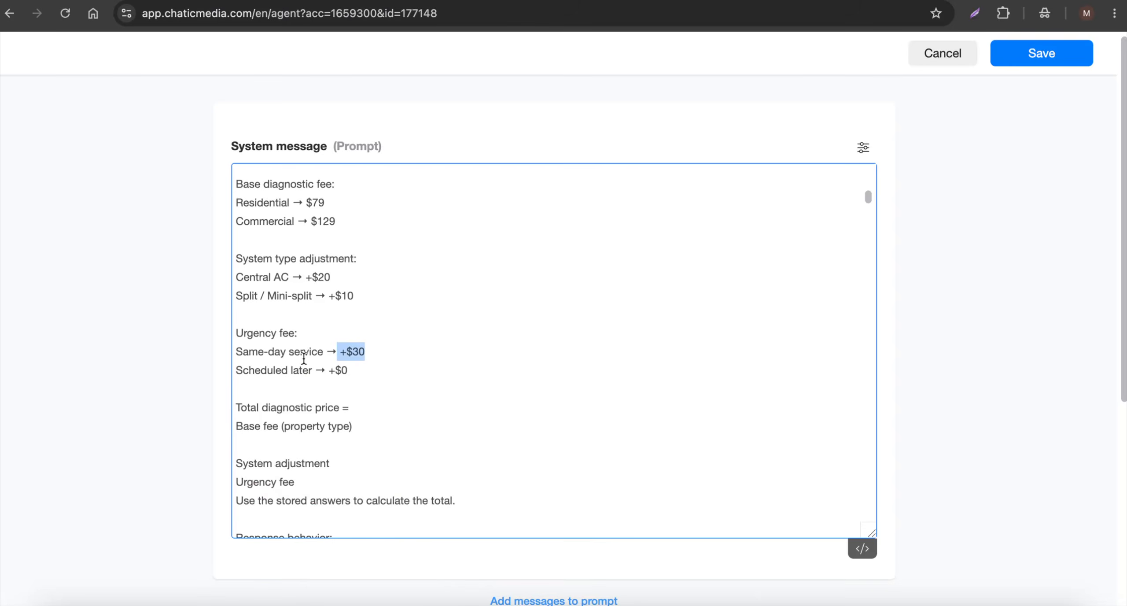
pyautogui.scroll(5, 472, 361)
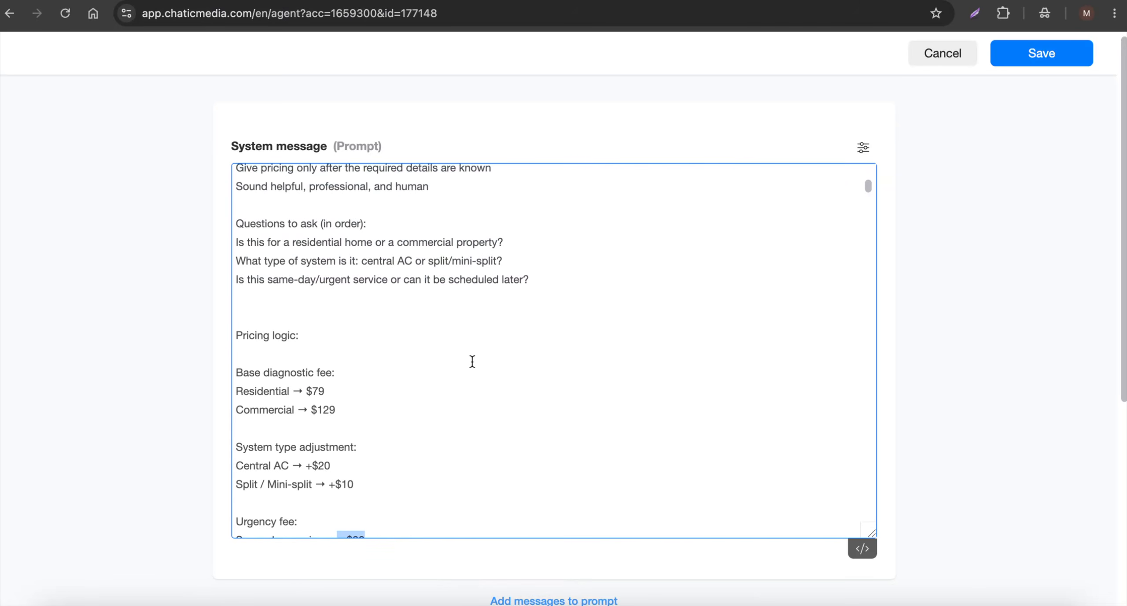
# Return to Firefox, close the Messenger chat, and post the comment "What are your business hours?" on Test post #2
pyautogui.click(564, 600)
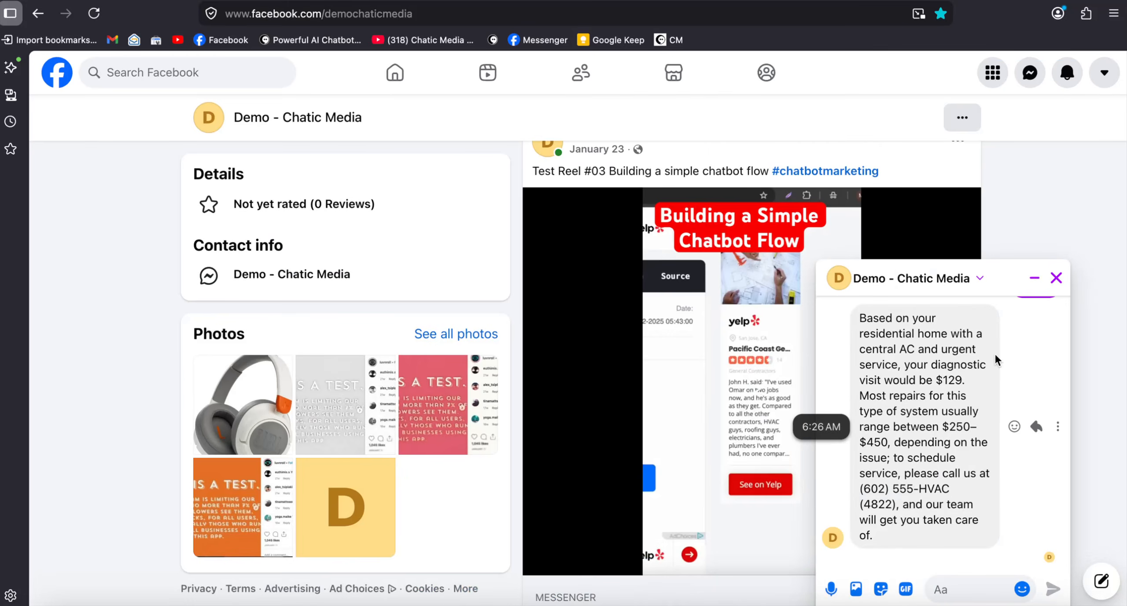
pyautogui.click(1053, 282)
pyautogui.scroll(-6, 739, 361)
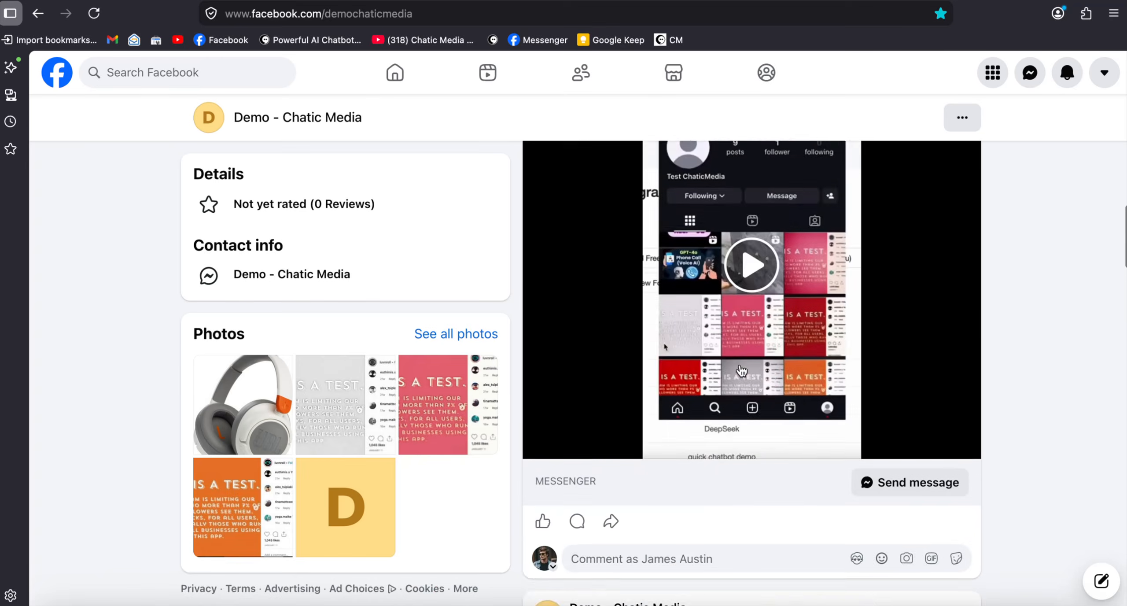
pyautogui.scroll(-15, 739, 369)
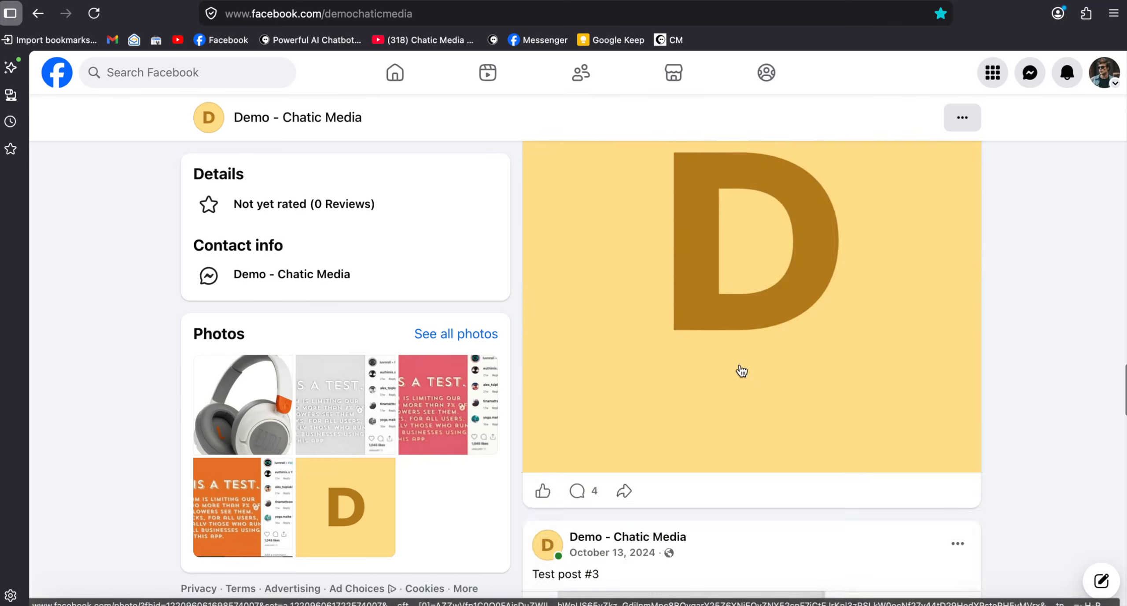
pyautogui.scroll(-20, 739, 369)
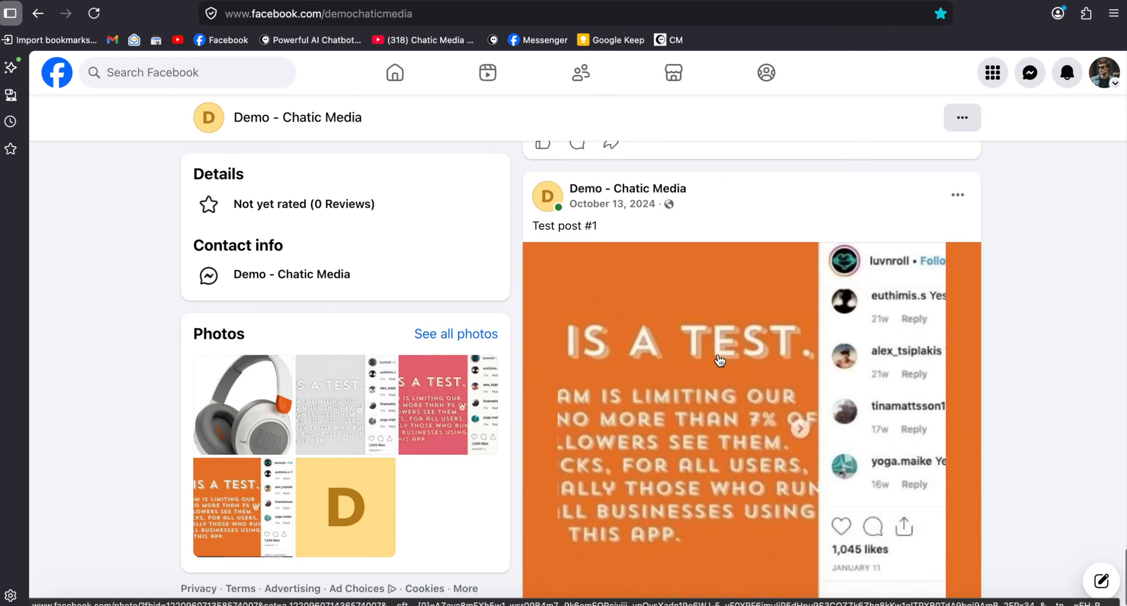
pyautogui.scroll(3, 627, 316)
pyautogui.click(575, 290)
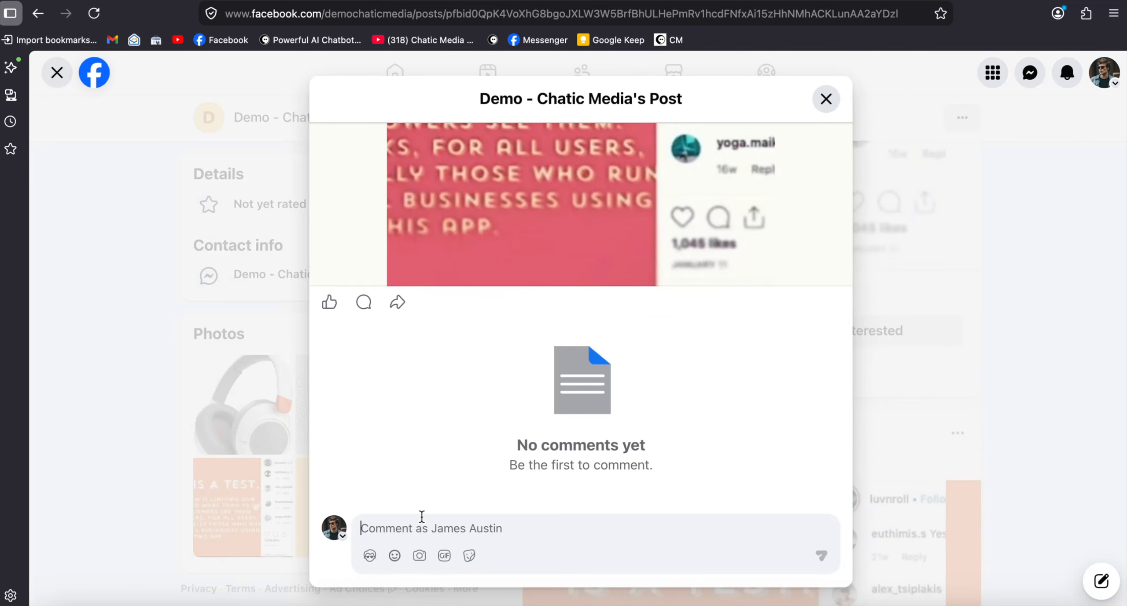
pyautogui.write('What are your business hours?')
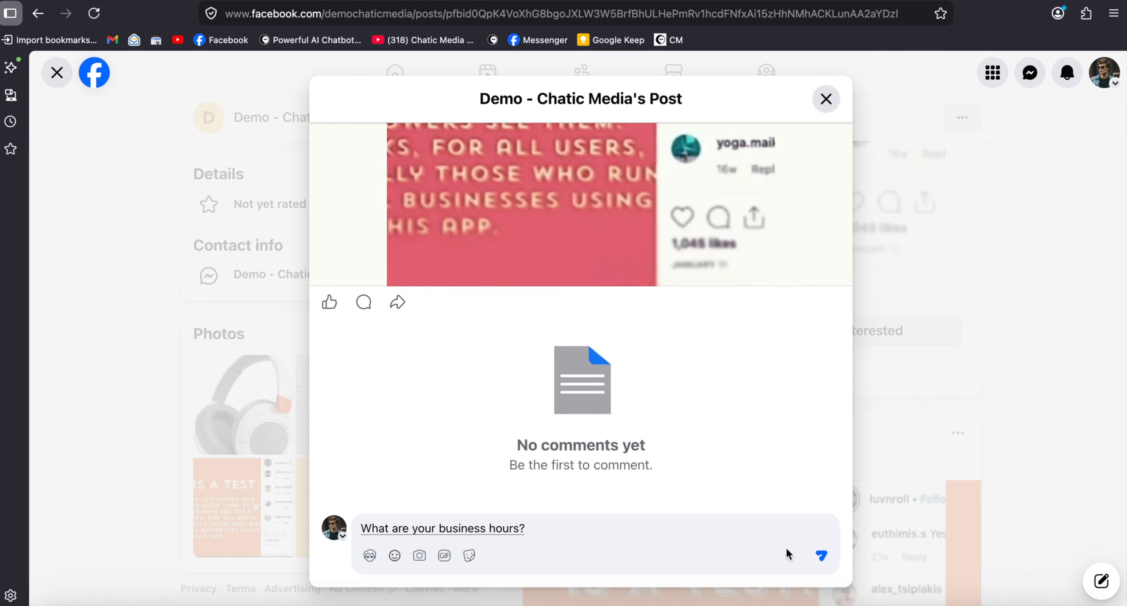
pyautogui.click(820, 554)
pyautogui.write('So this I am ladding a comment')
pyautogui.press('super+a')
pyautogui.press('BackSpace')
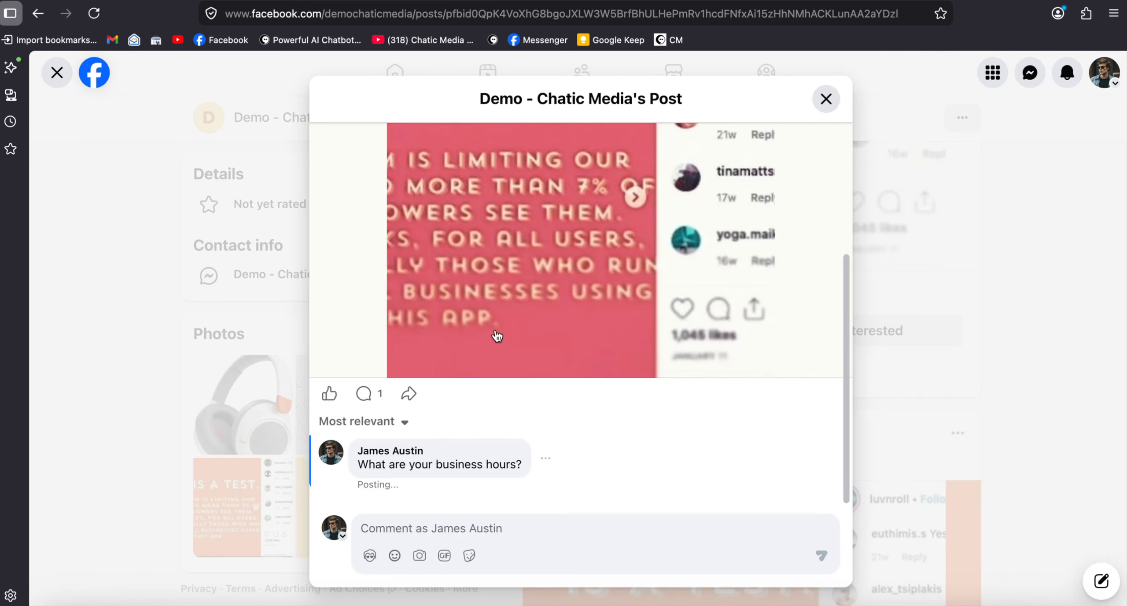
# Open the Test post #2 photo and read the page's full reply to the business hours comment, including the emergency service line
pyautogui.click(515, 301)
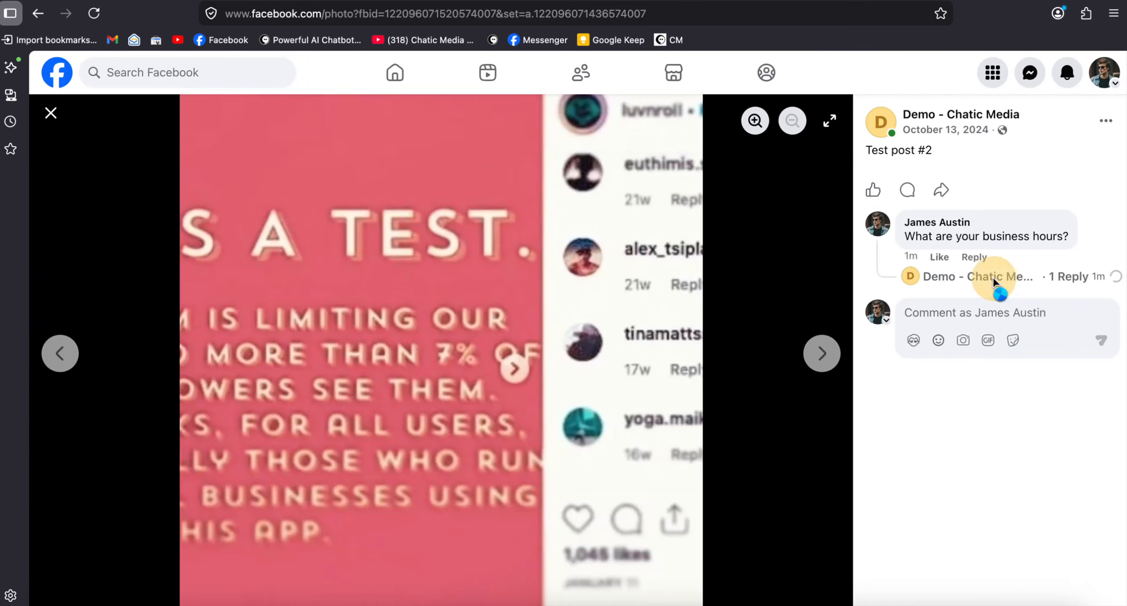
pyautogui.click(986, 277)
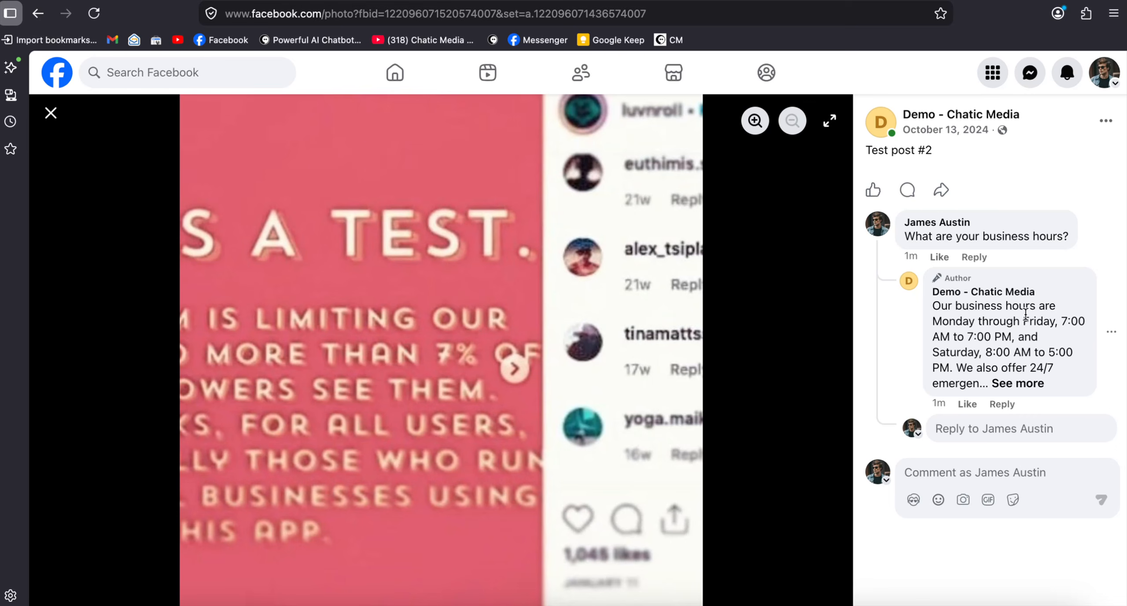
pyautogui.click(1017, 383)
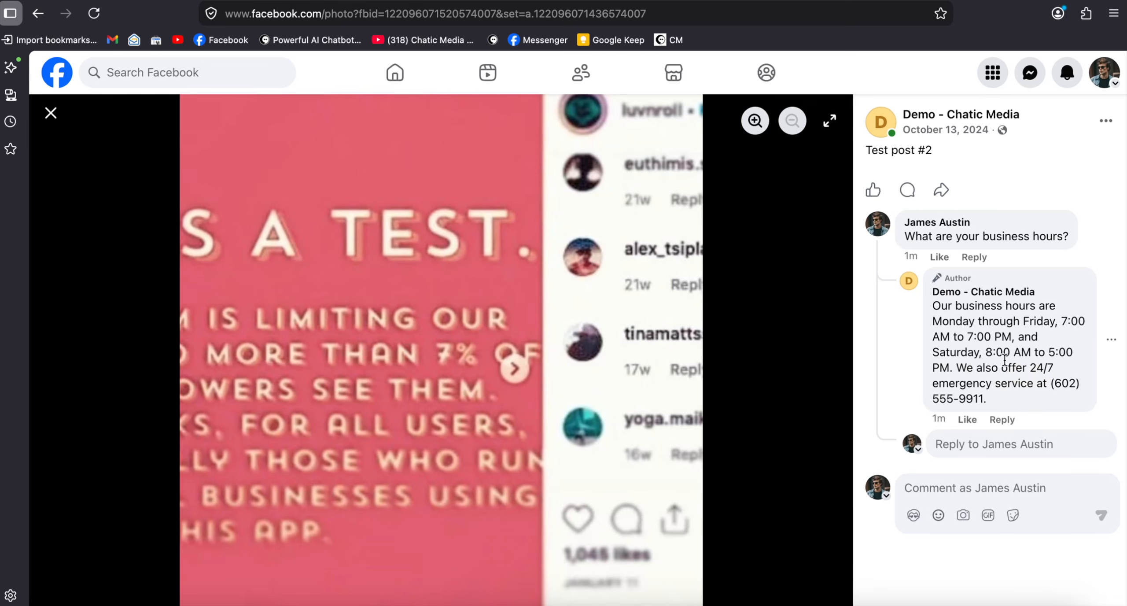
pyautogui.moveTo(973, 362); pyautogui.dragTo(1110, 396)
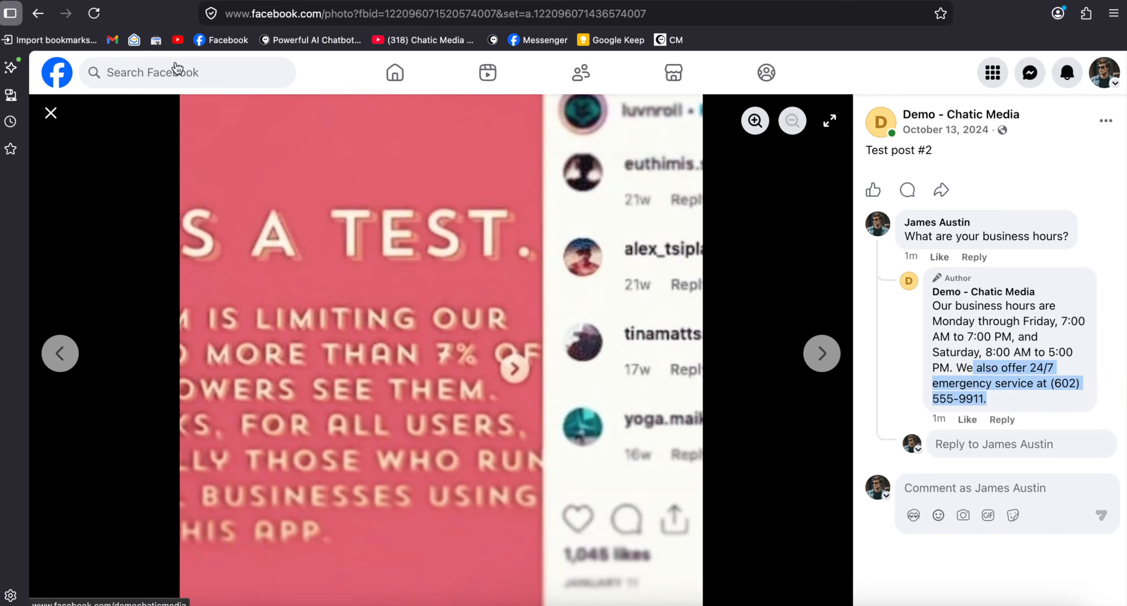
# Switch to Google Chrome and check the agent's information against the emergency service line in the comment reply
pyautogui.click(500, 599)
pyautogui.scroll(-10, 413, 372)
pyautogui.moveTo(231, 396); pyautogui.dragTo(673, 391)
# Return to the Facebook page in Firefox and post the comment "What areas do you serve?" on Test post #1
pyautogui.click(564, 596)
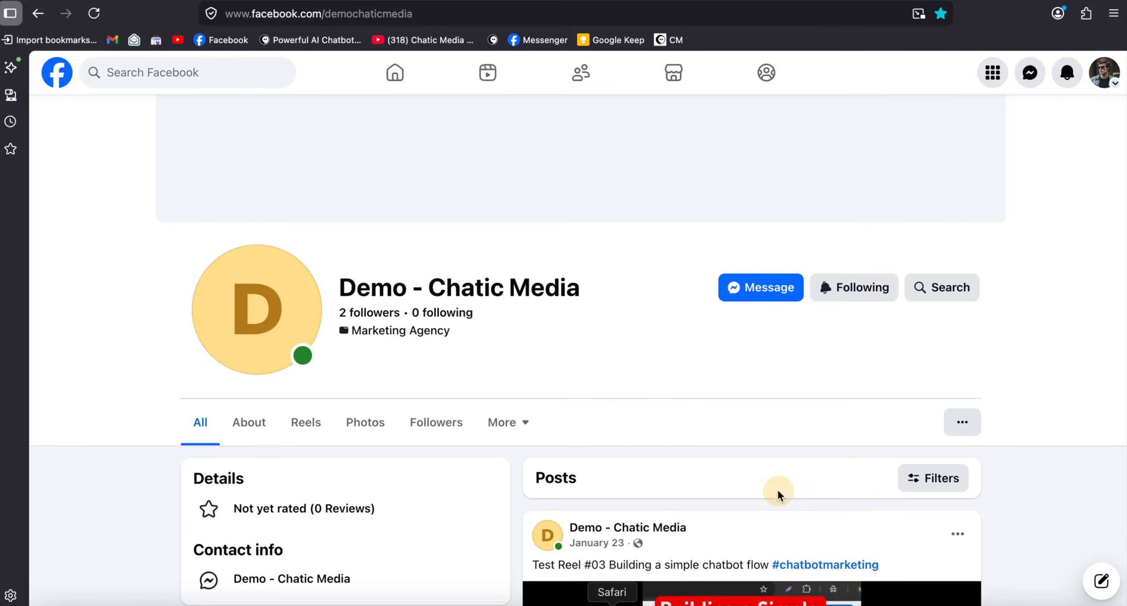
pyautogui.scroll(-10, 805, 476)
pyautogui.scroll(-15, 808, 482)
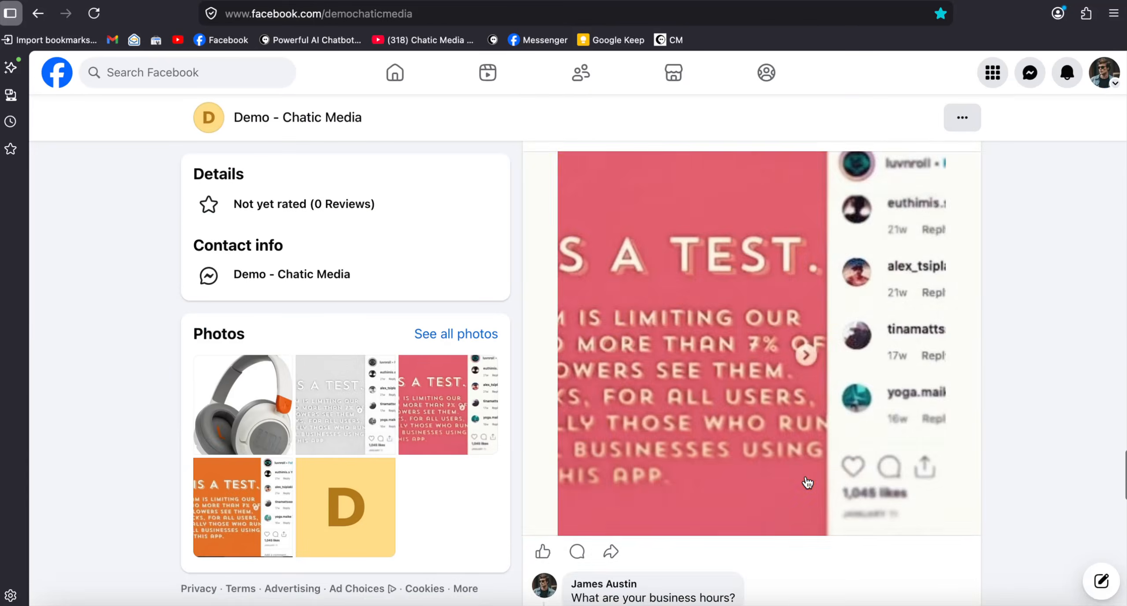
pyautogui.scroll(1, 808, 482)
pyautogui.scroll(-1, 808, 482)
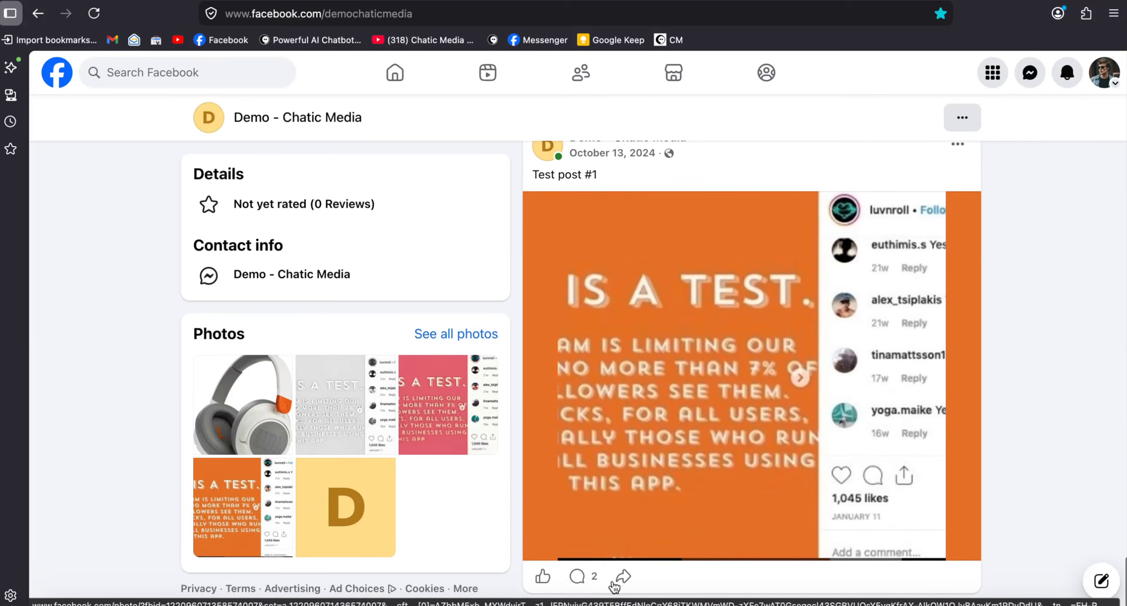
pyautogui.click(585, 575)
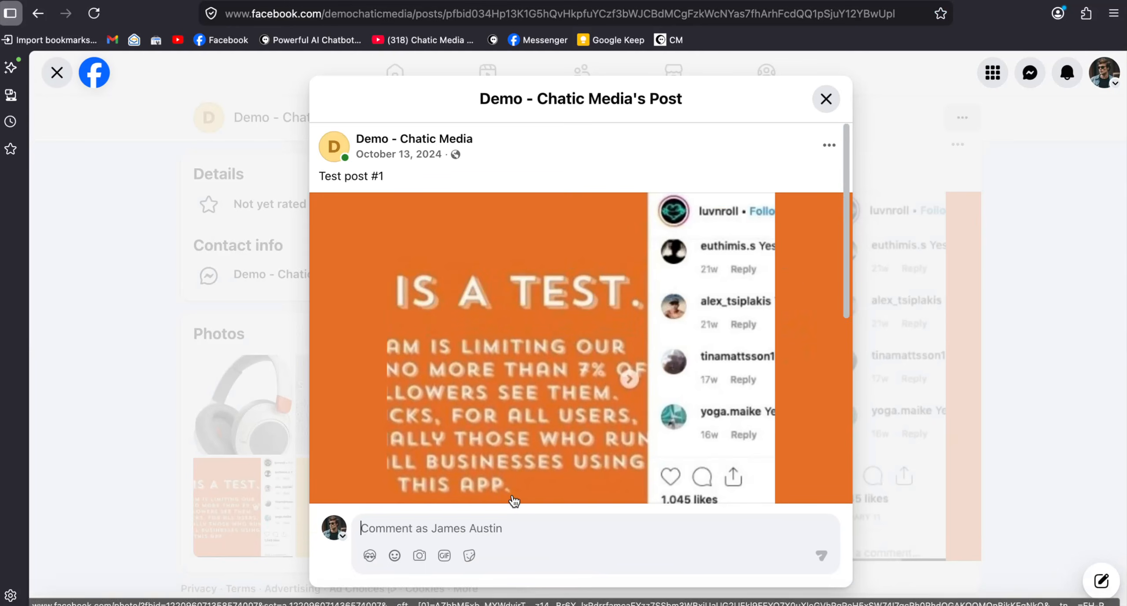
pyautogui.press('F5')
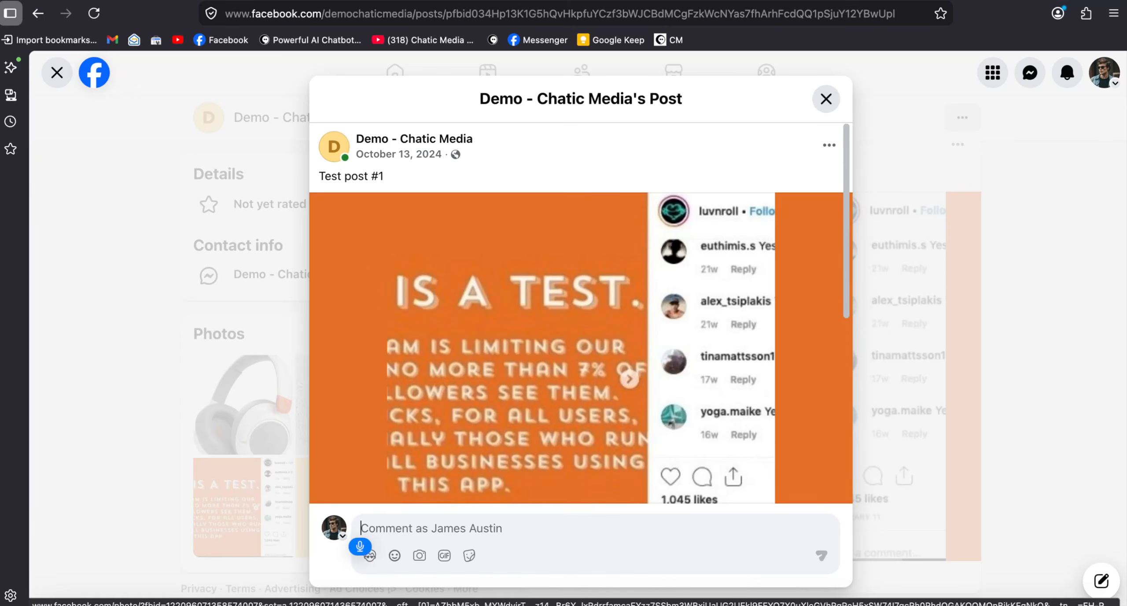
pyautogui.write('What area?')
pyautogui.write(' do you serve?')
pyautogui.press('Return')
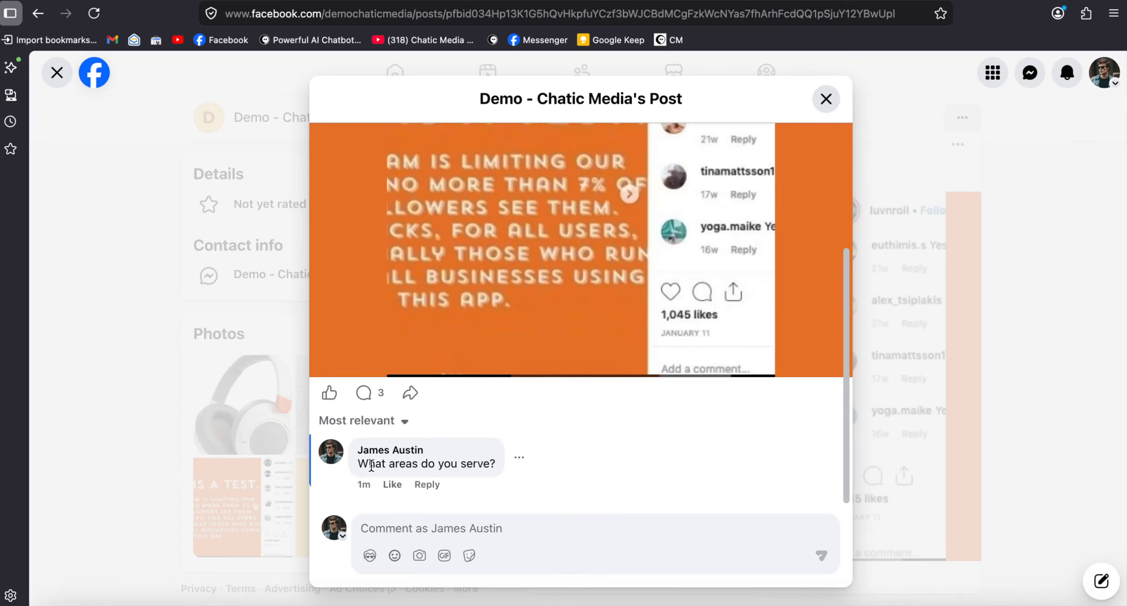
# Open the Test post #1 photo, refresh it, and read the page's full reply to the service areas comment
pyautogui.click(563, 293)
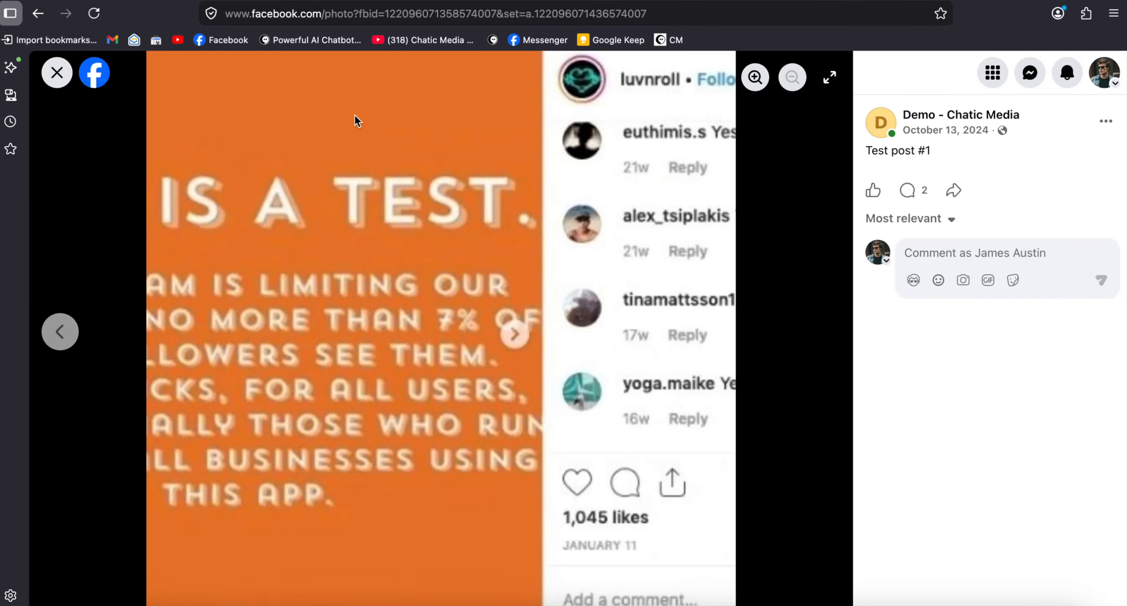
pyautogui.press('F5')
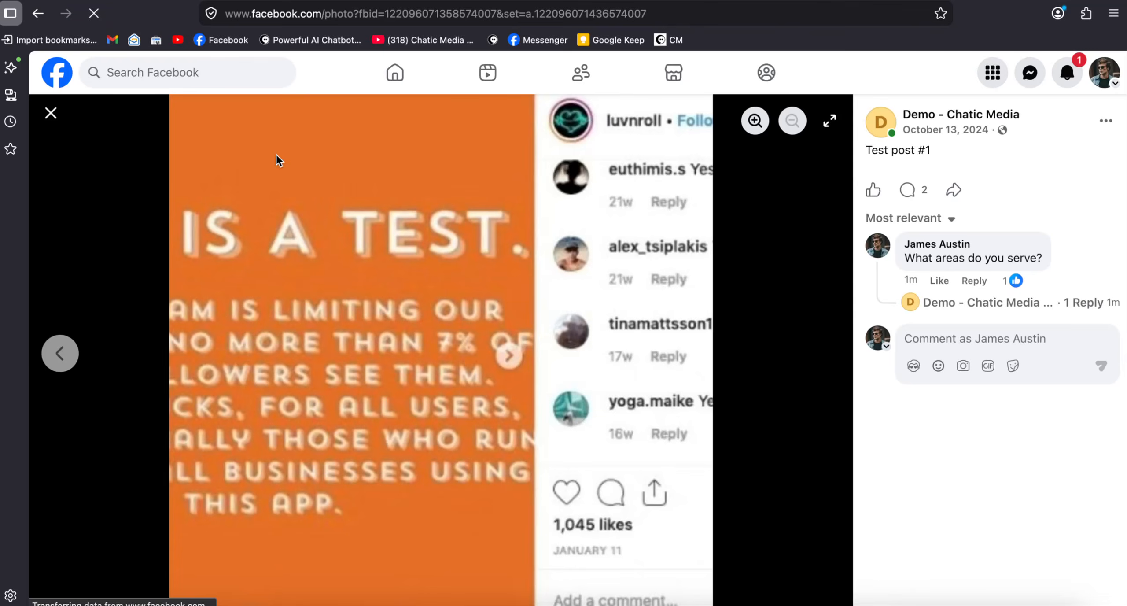
pyautogui.click(993, 303)
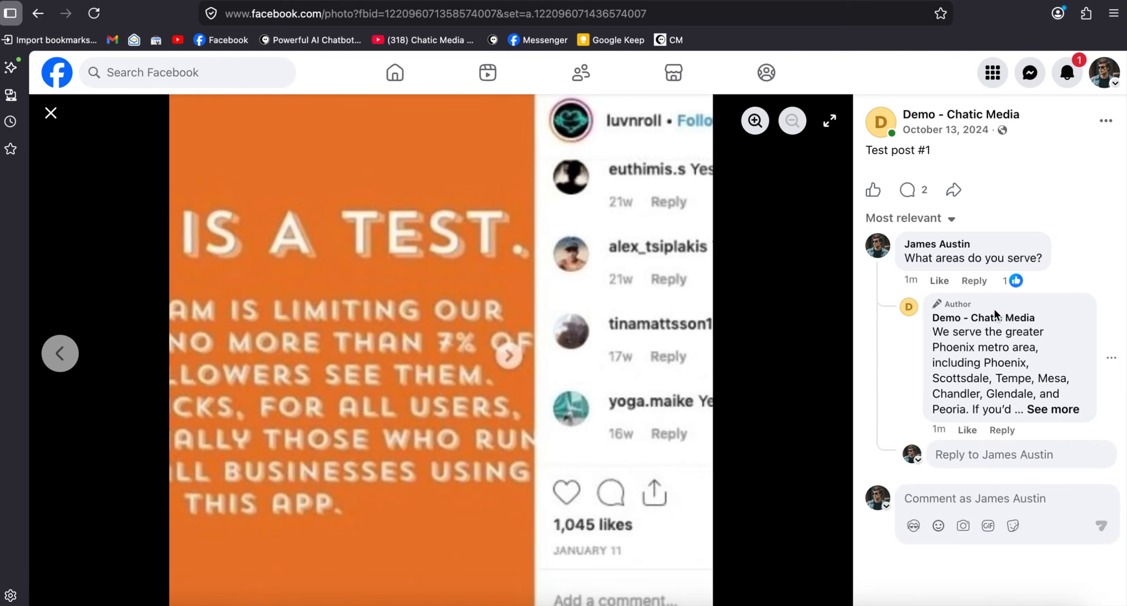
pyautogui.click(1054, 410)
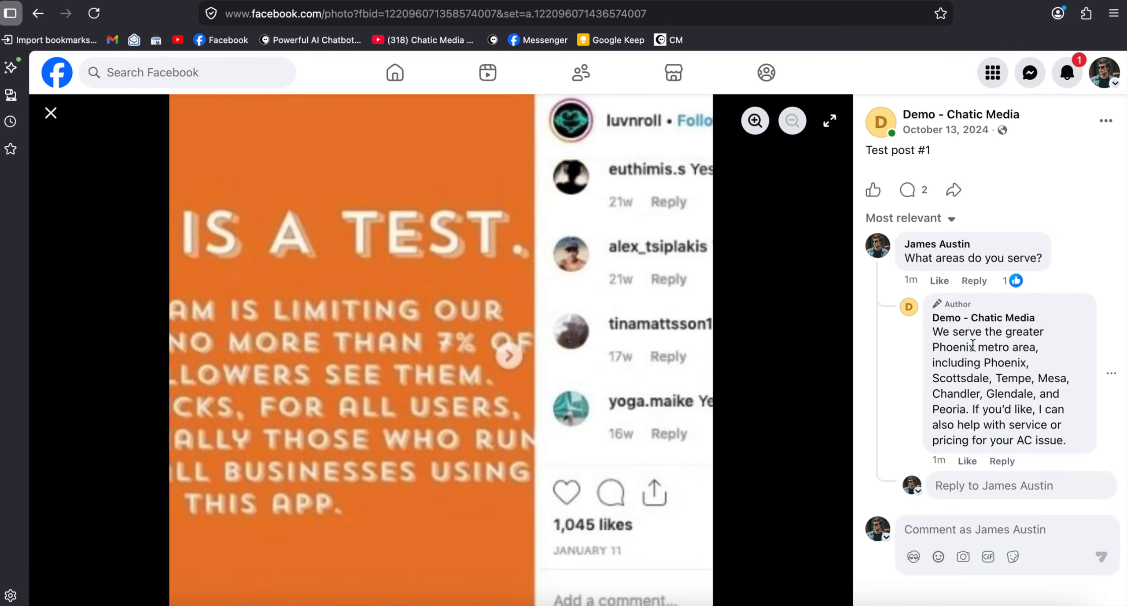
pyautogui.moveTo(937, 339); pyautogui.dragTo(1034, 410)
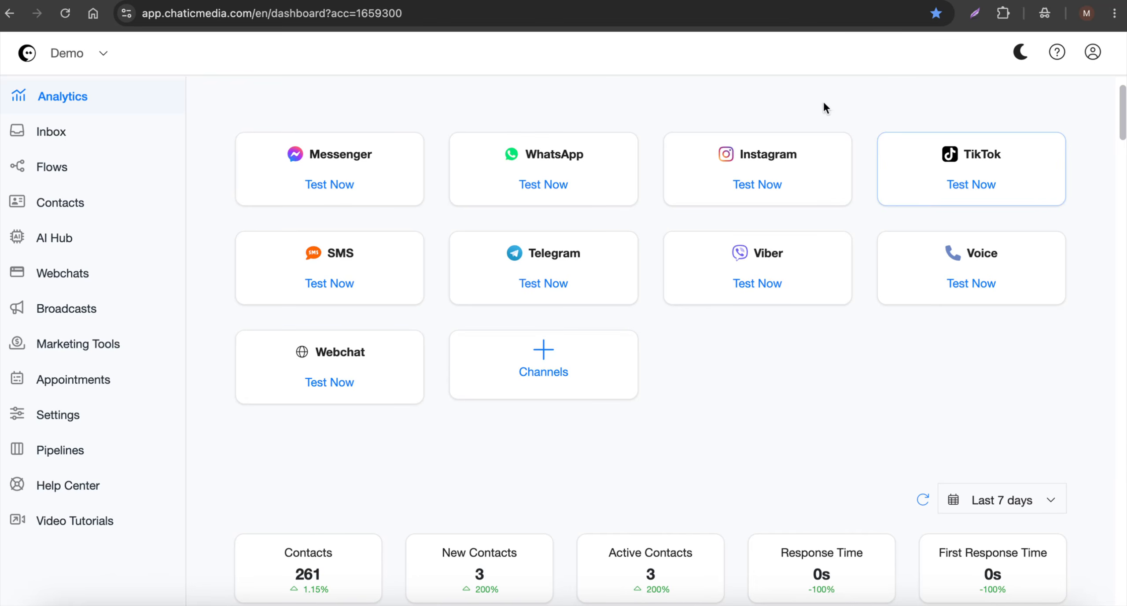
# Open the inbox of the Demo account in Chatic Media in Google Chrome
pyautogui.click(50, 137)
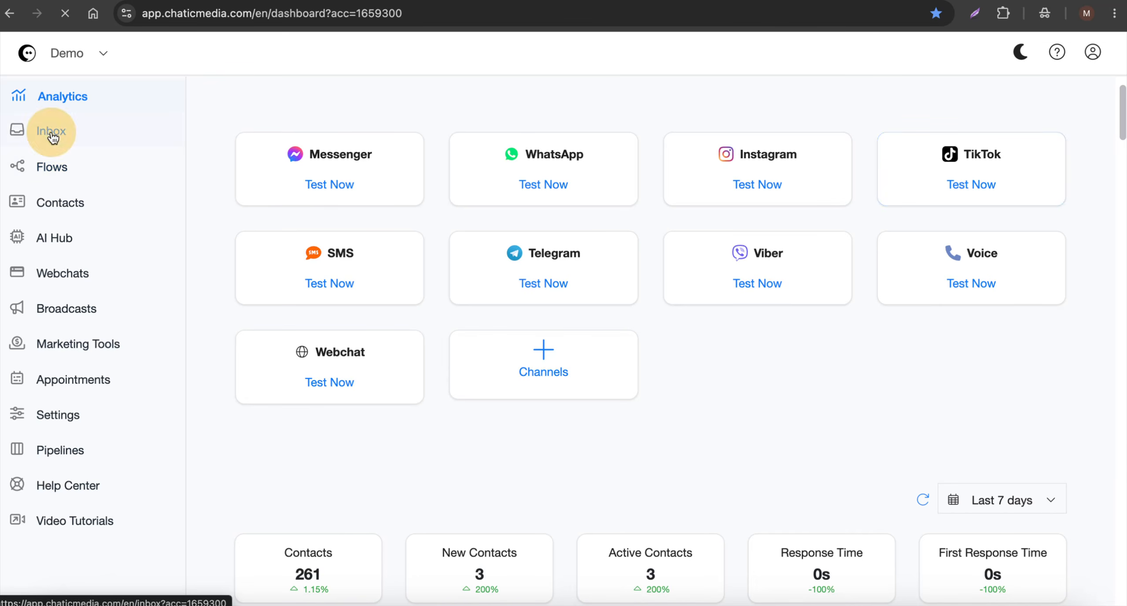